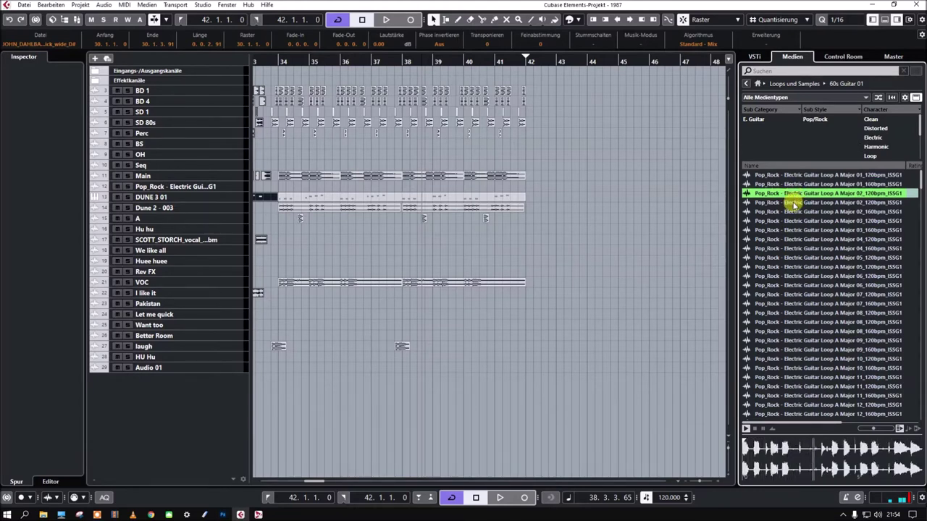
Step: Audition the 120 bpm A Major electric guitar loops 02 through 06 in the 60s Guitar 01 set
{"action": "left_click", "coordinate": [794, 205]}
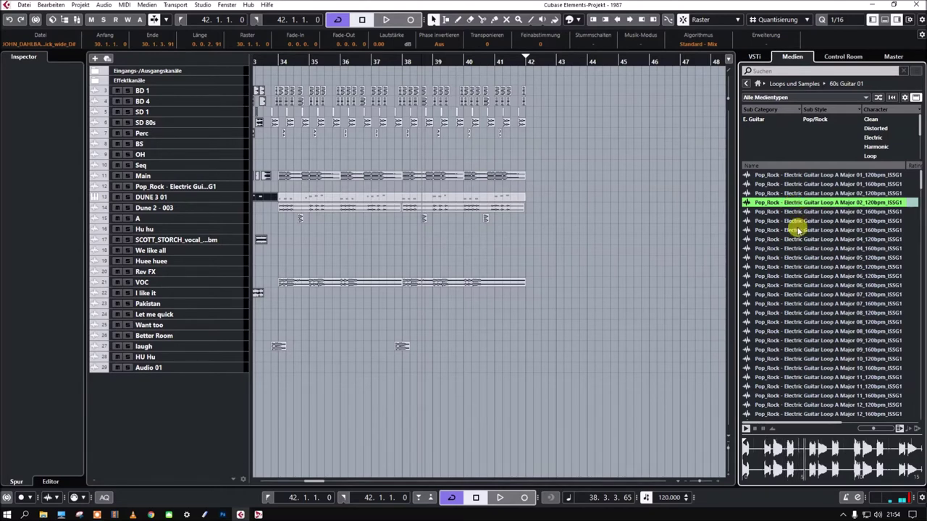
{"action": "left_click", "coordinate": [794, 222]}
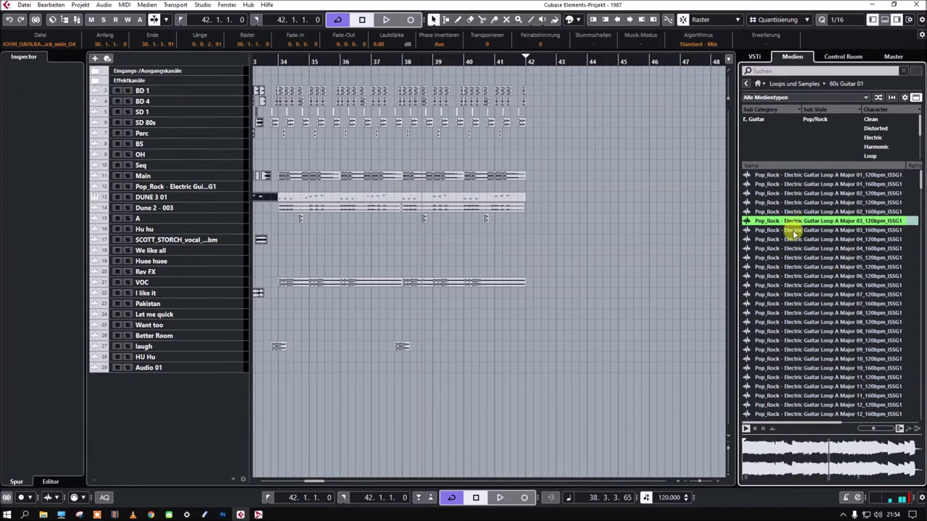
{"action": "left_click", "coordinate": [782, 239]}
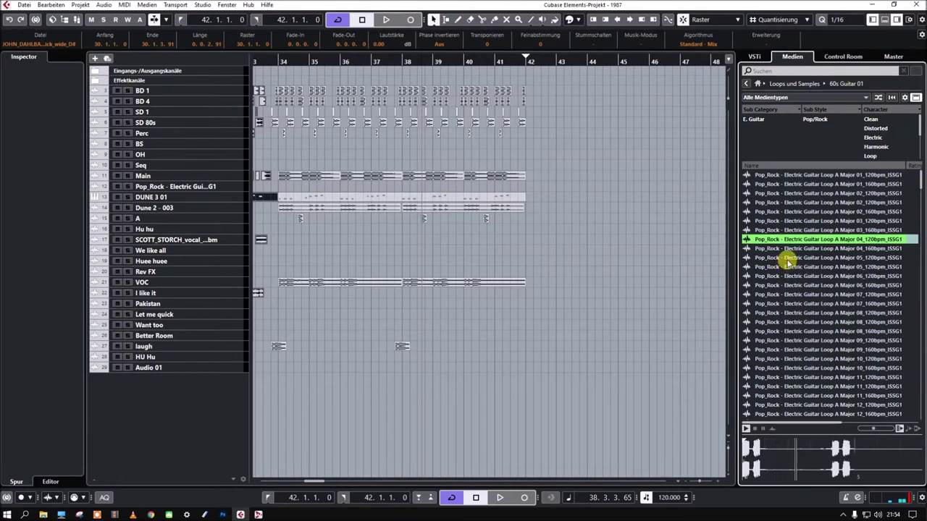
{"action": "left_click", "coordinate": [787, 259]}
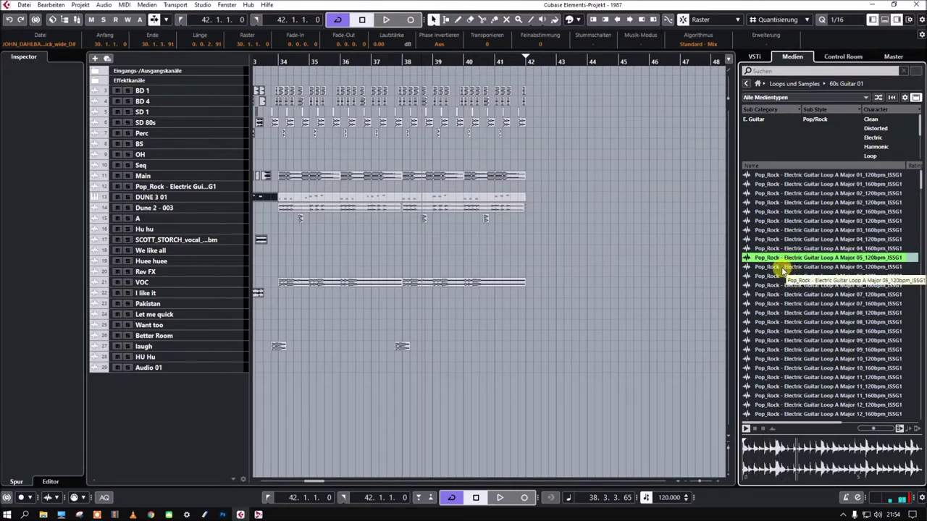
{"action": "left_click", "coordinate": [782, 268]}
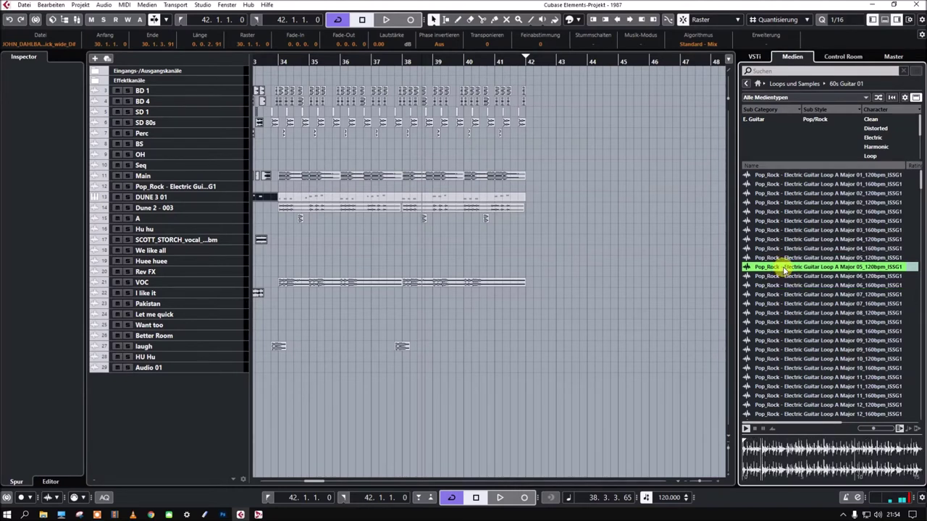
{"action": "left_click", "coordinate": [784, 276]}
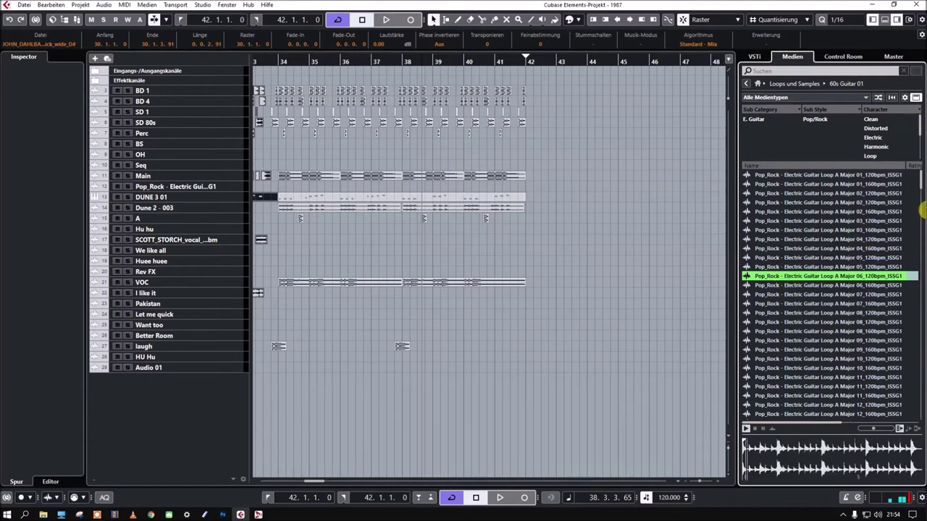
Step: Audition the 120 bpm A Major electric guitar loops 07, 08, 09 and 10
{"action": "scroll", "coordinate": [921, 187], "scroll_direction": "down", "scroll_amount": 3}
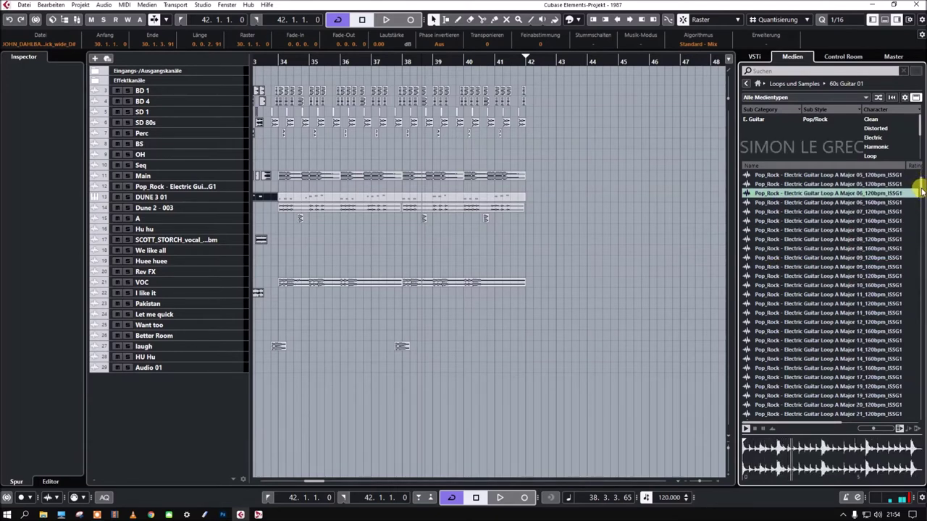
{"action": "left_click", "coordinate": [810, 212]}
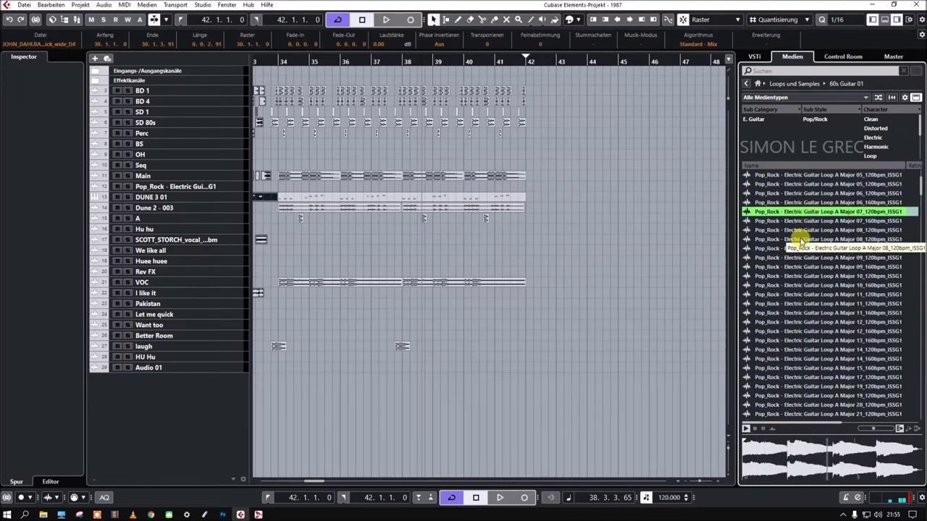
{"action": "left_click", "coordinate": [801, 240]}
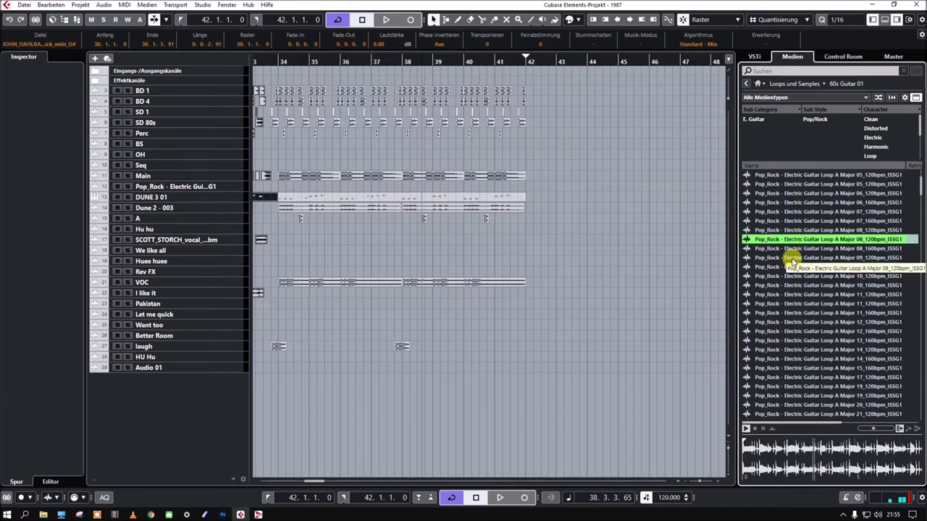
{"action": "left_click", "coordinate": [794, 259]}
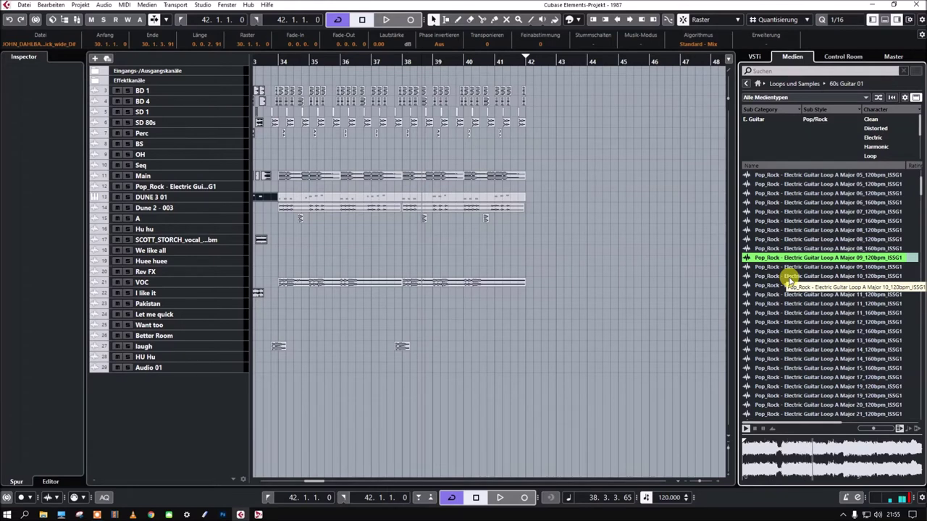
{"action": "left_click", "coordinate": [789, 278]}
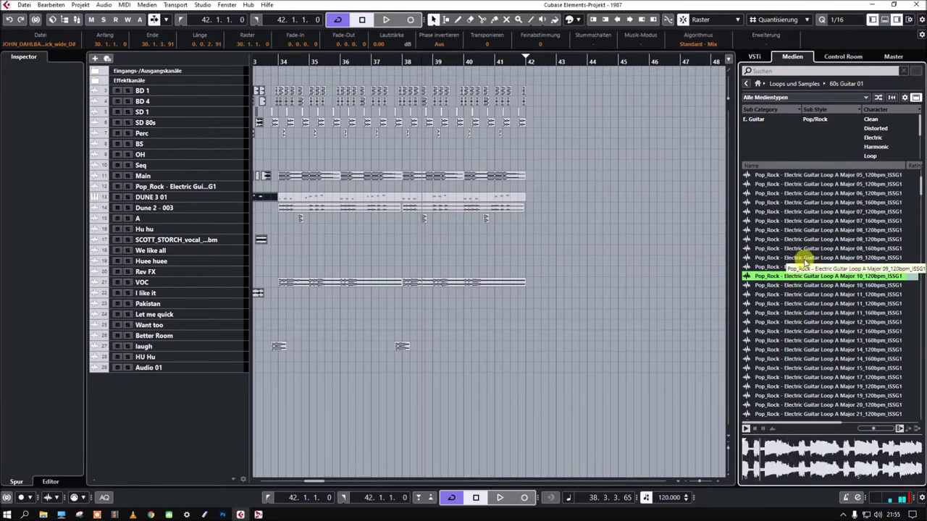
Step: Audition the 120 bpm A Major electric guitar loops 12, 14, 17, 19, 20, 21 and 22
{"action": "scroll", "coordinate": [804, 264], "scroll_direction": "down", "scroll_amount": 3}
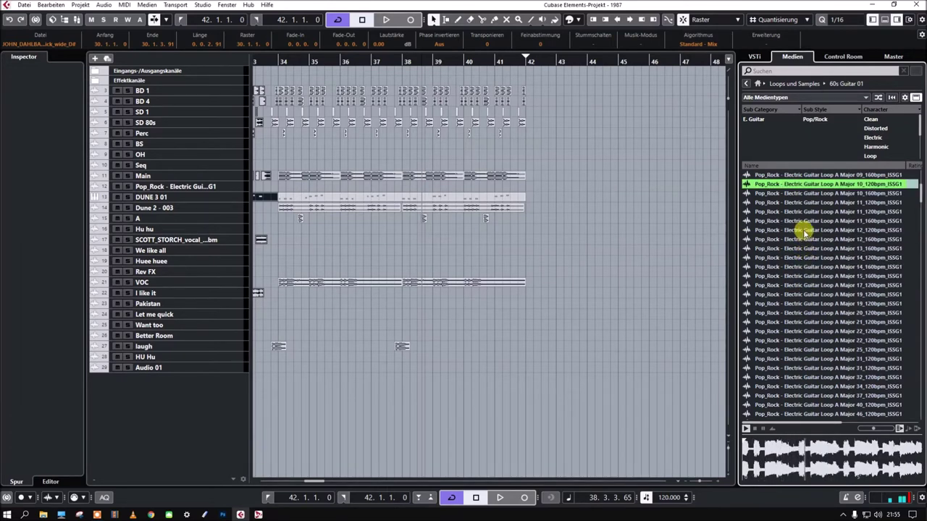
{"action": "left_click", "coordinate": [802, 230]}
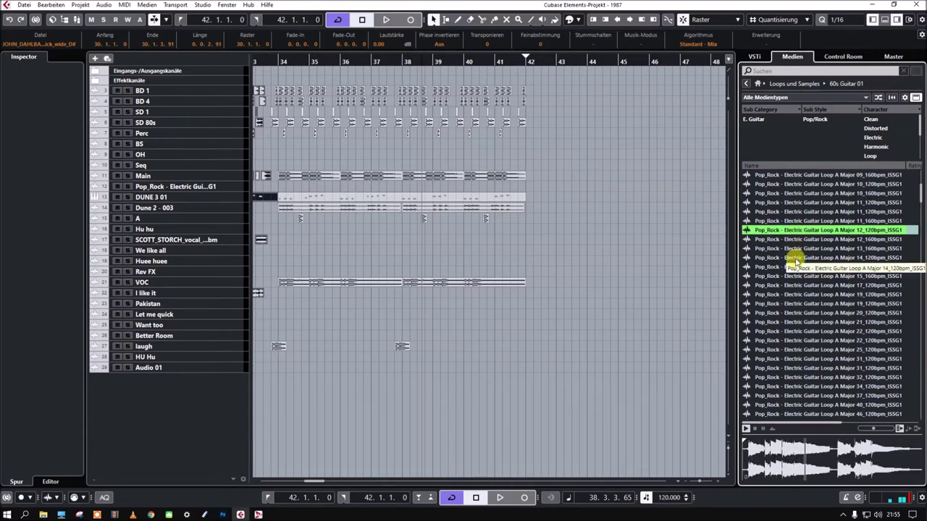
{"action": "left_click", "coordinate": [795, 258]}
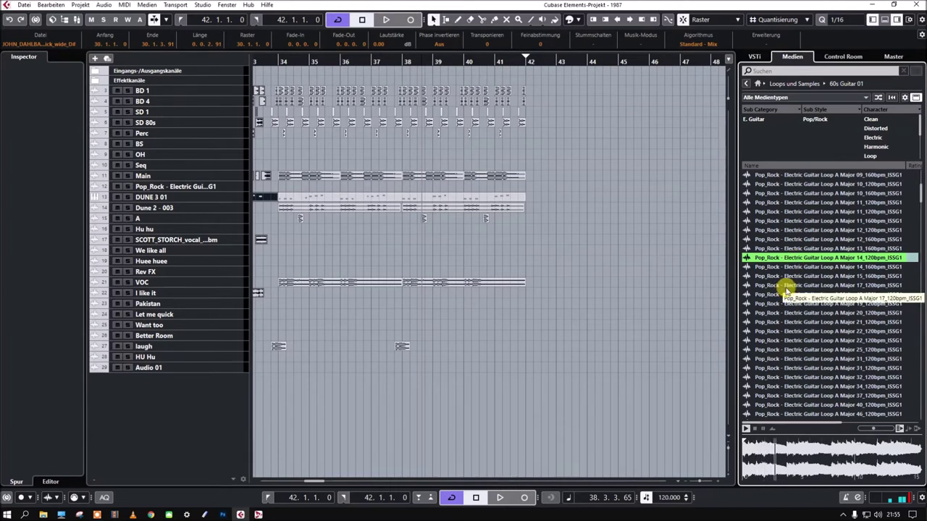
{"action": "left_click", "coordinate": [785, 287]}
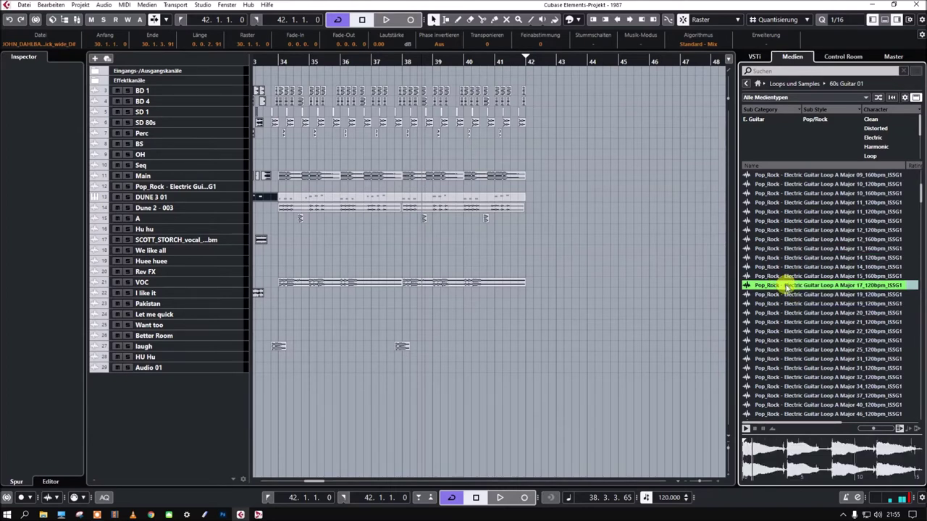
{"action": "scroll", "coordinate": [793, 295], "scroll_direction": "down", "scroll_amount": 3}
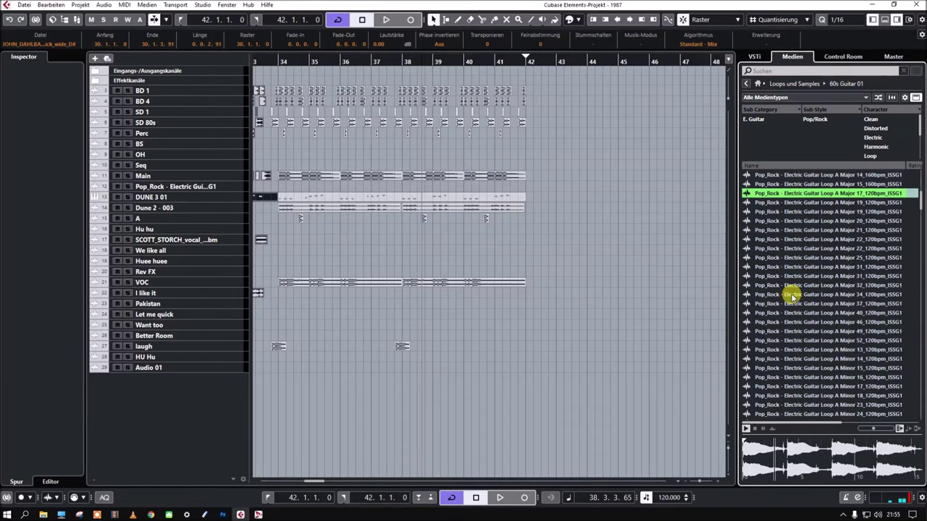
{"action": "left_click", "coordinate": [802, 203]}
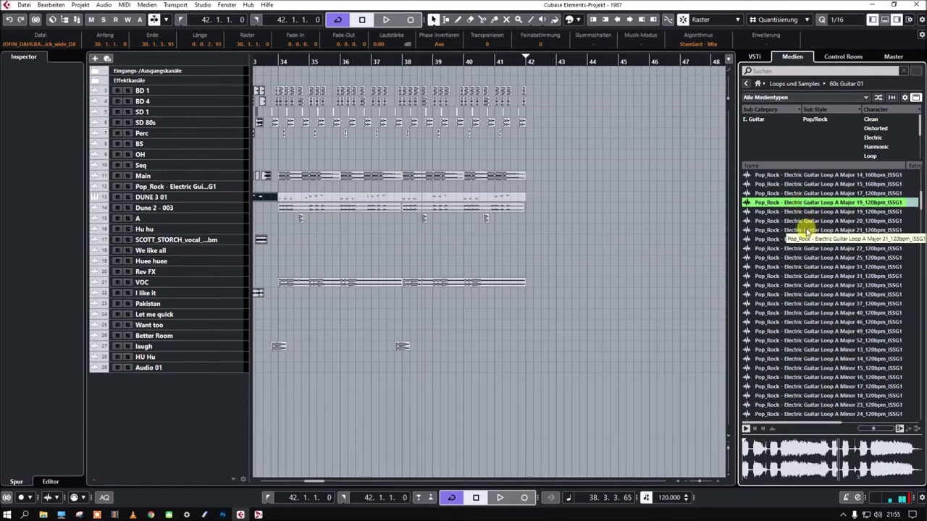
{"action": "left_click", "coordinate": [805, 221]}
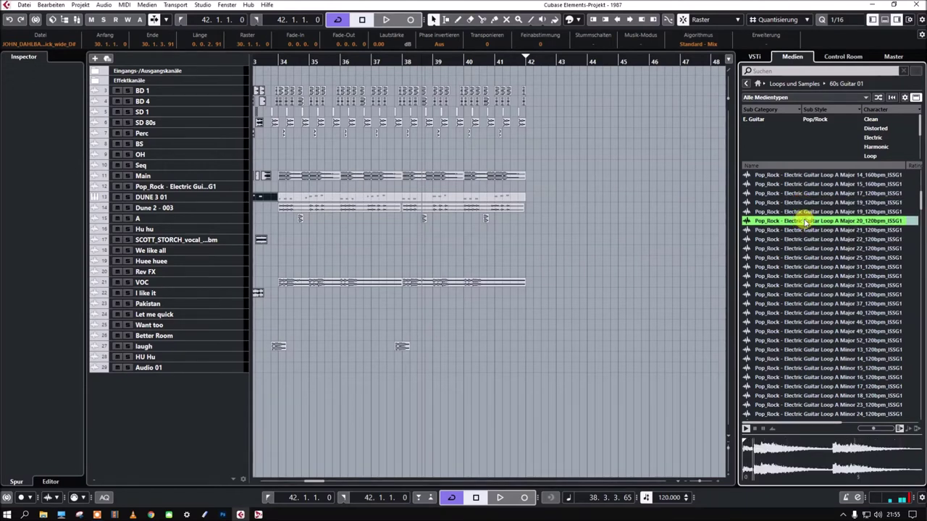
{"action": "left_click", "coordinate": [802, 230]}
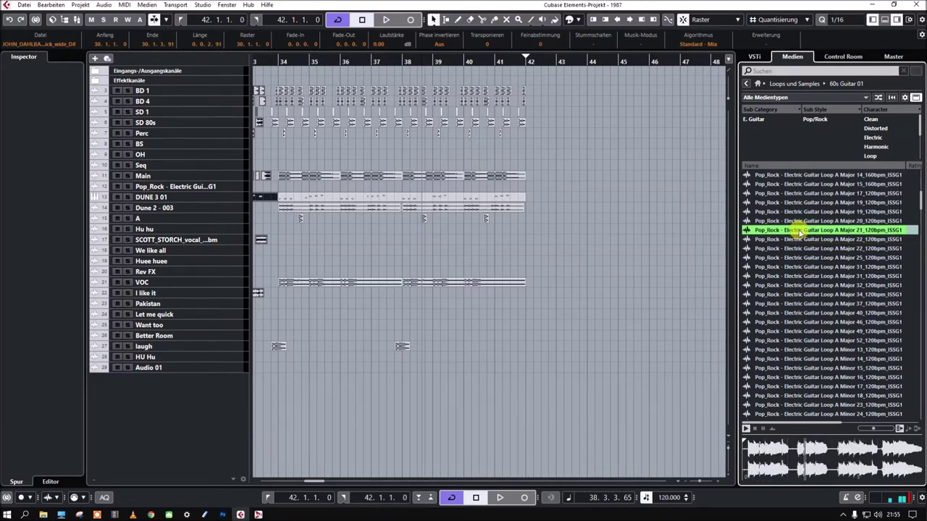
{"action": "left_click", "coordinate": [795, 239]}
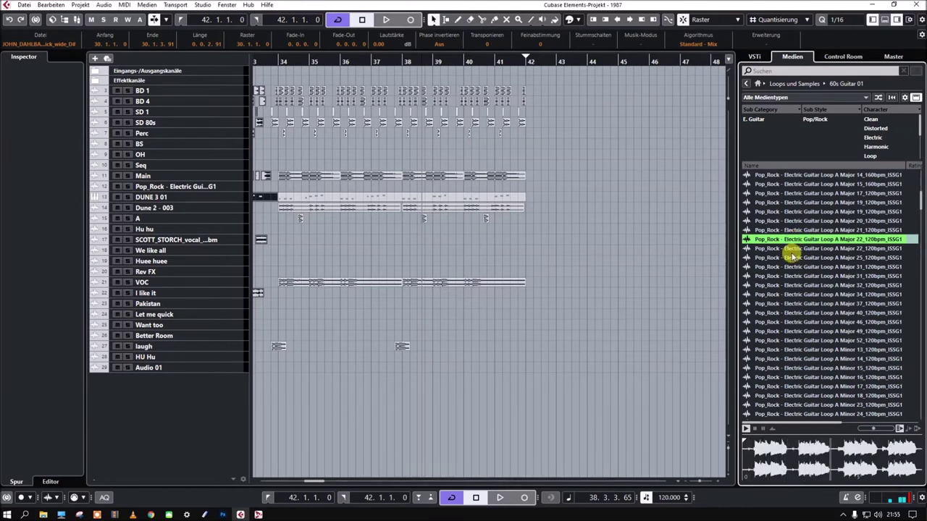
Step: Audition the 120 bpm A Major electric guitar loops 25, 31, 34, 40 and 49
{"action": "left_click", "coordinate": [794, 258]}
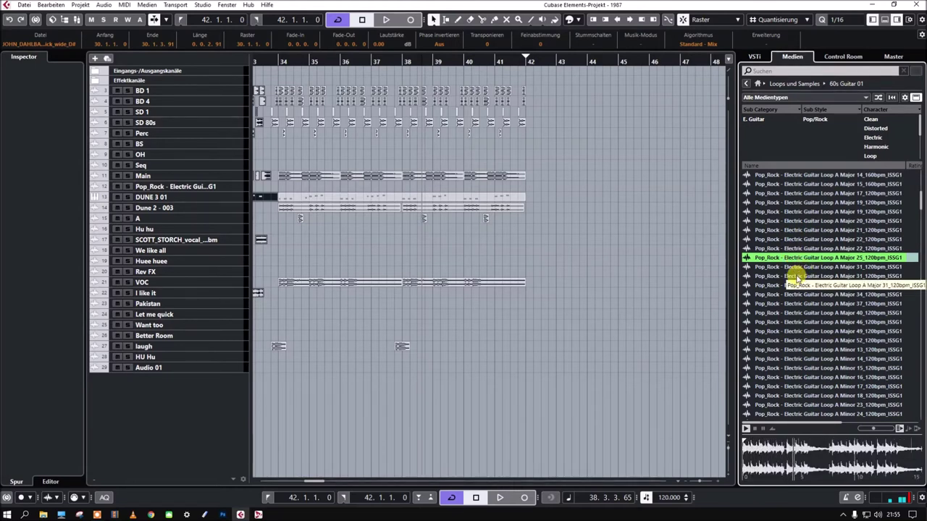
{"action": "left_click", "coordinate": [796, 276]}
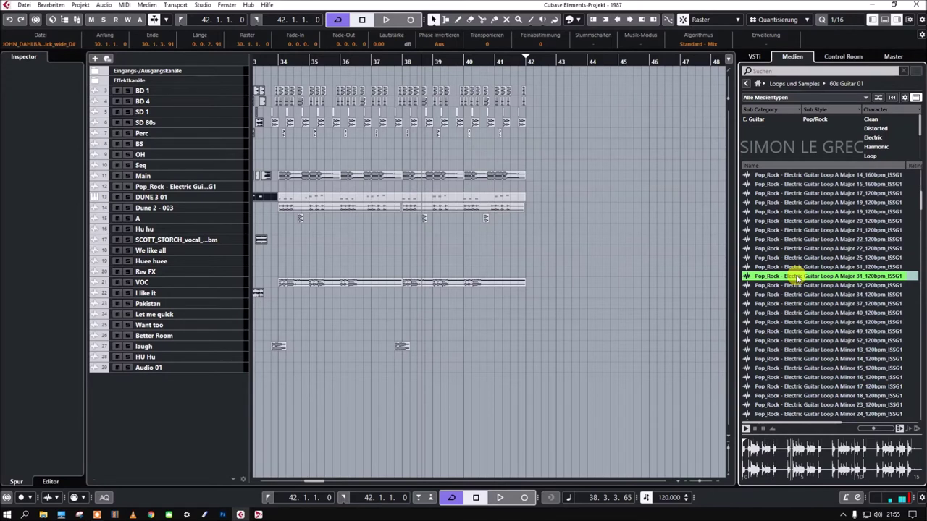
{"action": "left_click", "coordinate": [794, 294]}
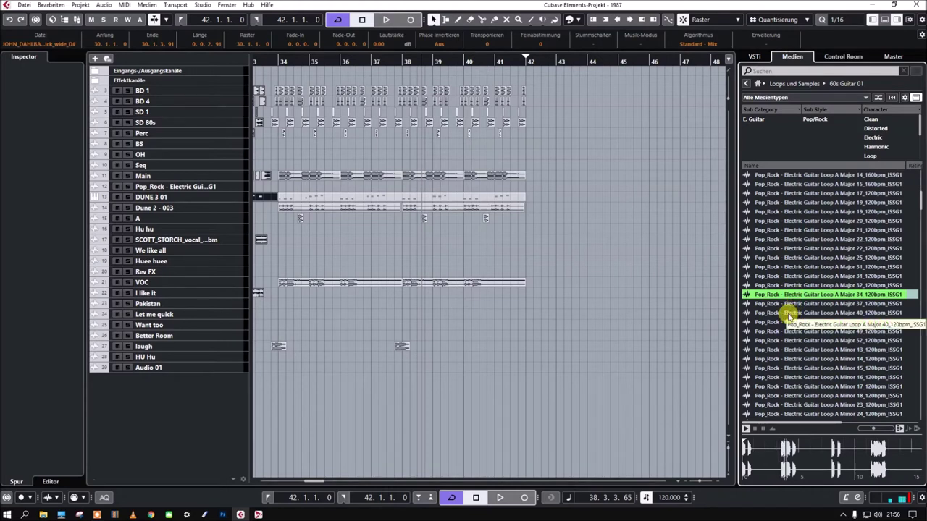
{"action": "left_click", "coordinate": [789, 314]}
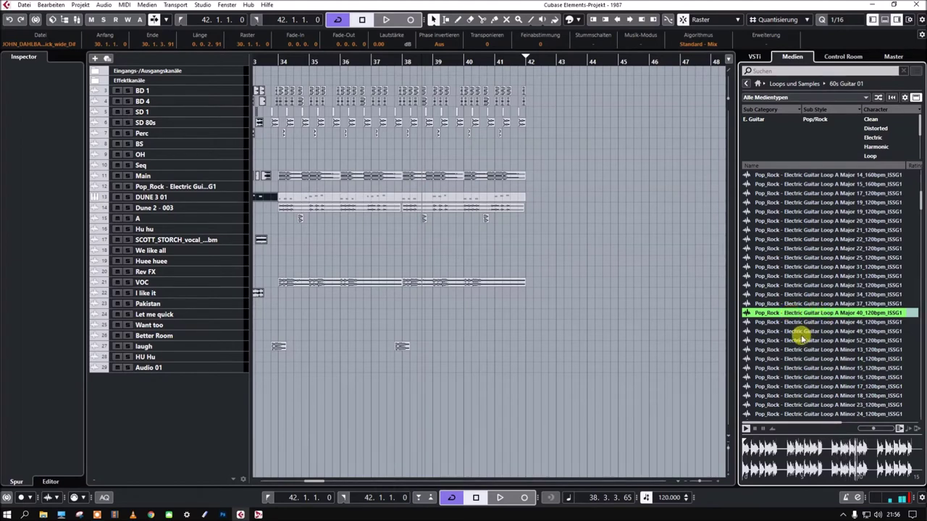
{"action": "left_click", "coordinate": [802, 331]}
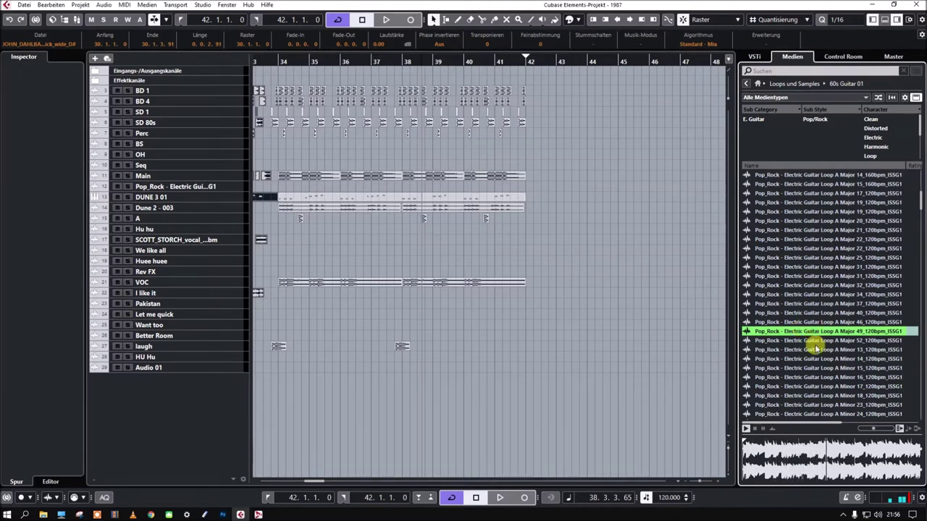
Step: Audition the 120 bpm A Minor electric guitar loops 13, 15, 16 and 18
{"action": "left_click", "coordinate": [803, 350]}
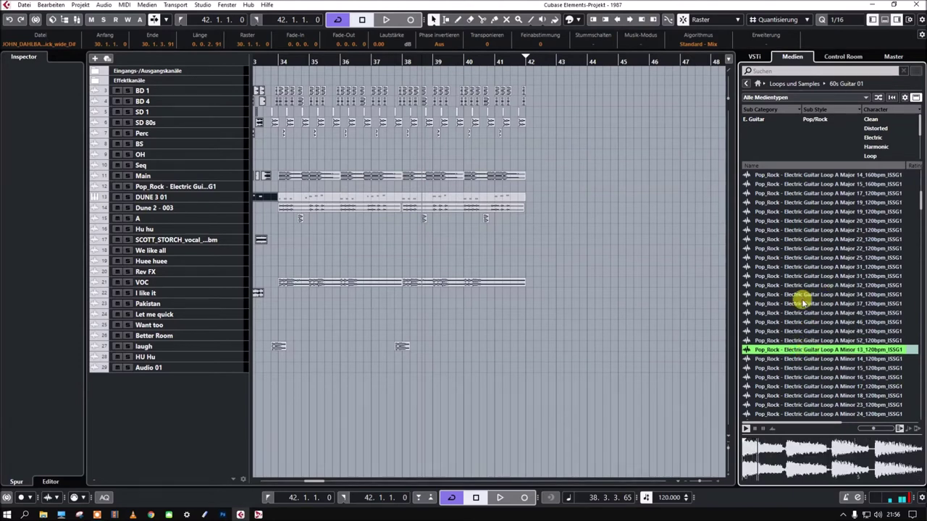
{"action": "scroll", "coordinate": [826, 284], "scroll_direction": "down", "scroll_amount": 5}
{"action": "scroll", "coordinate": [820, 239], "scroll_direction": "up", "scroll_amount": 2}
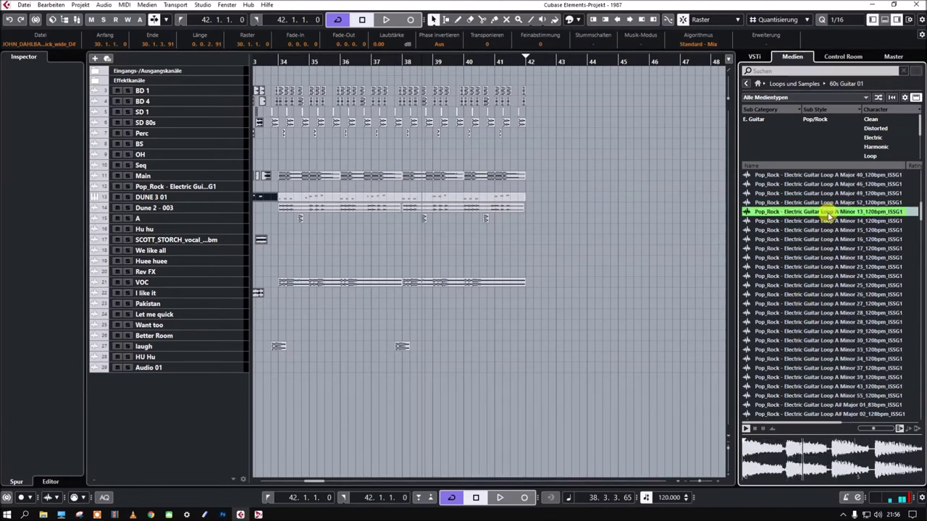
{"action": "left_click", "coordinate": [804, 230]}
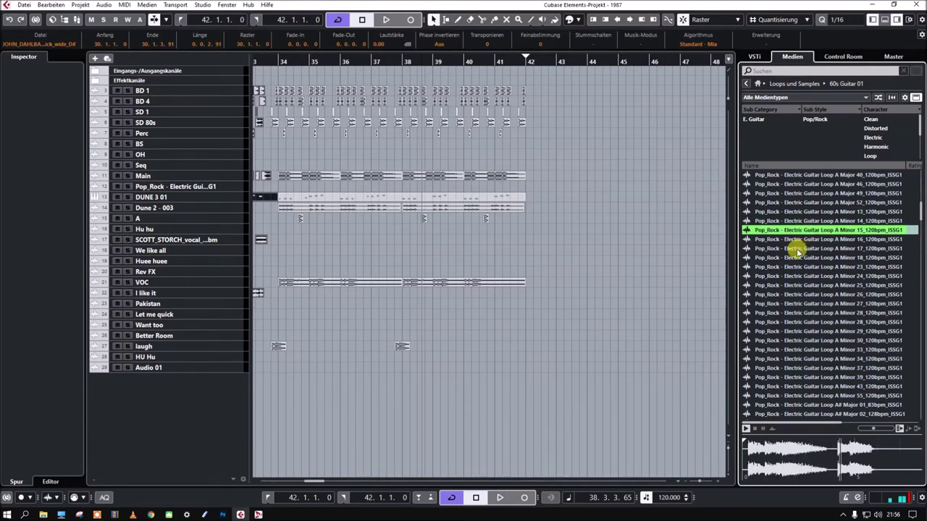
{"action": "key", "text": "Down"}
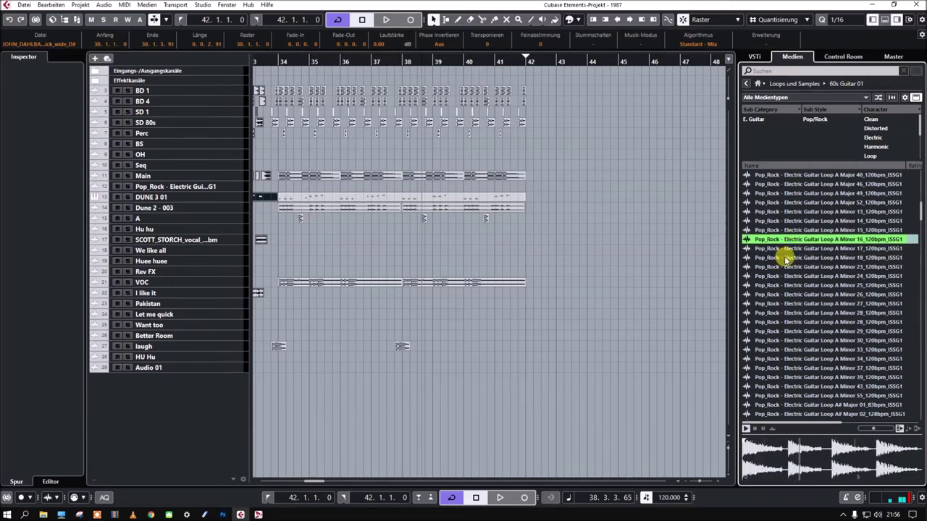
{"action": "key", "text": "Down"}
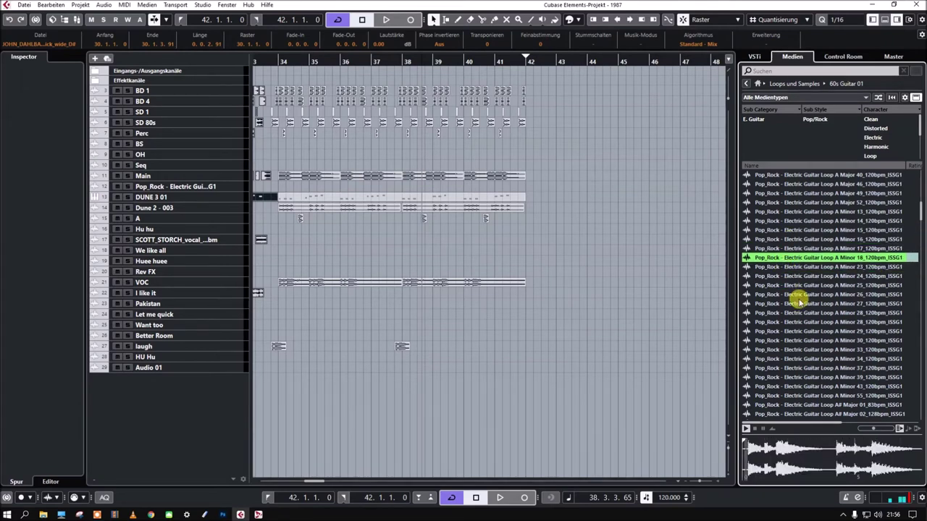
{"action": "key", "text": "Down"}
{"action": "scroll", "coordinate": [796, 299], "scroll_direction": "down", "scroll_amount": 2}
{"action": "scroll", "coordinate": [800, 303], "scroll_direction": "down", "scroll_amount": 4}
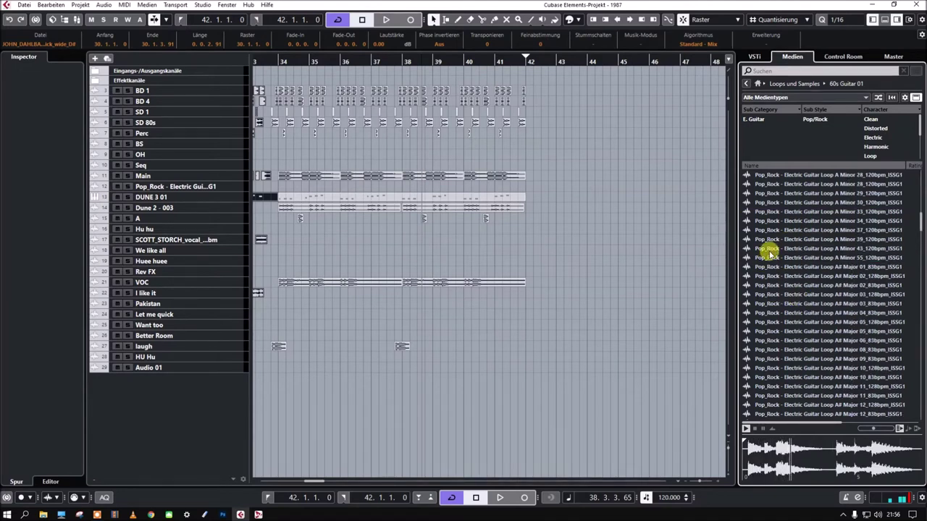
Step: Audition the 120 bpm A Minor guitar loops 37, 43 and 55, plus the 128 bpm A# Major loop 02
{"action": "left_click", "coordinate": [795, 231]}
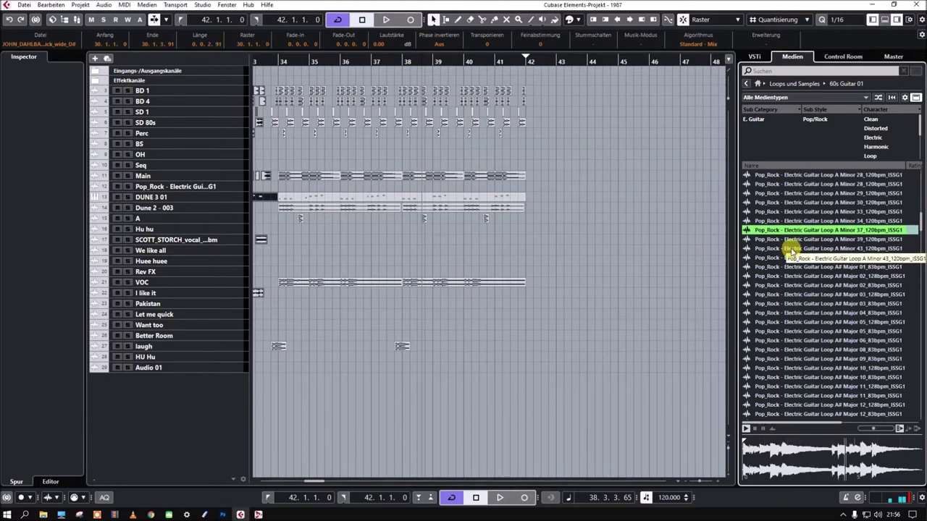
{"action": "left_click", "coordinate": [792, 248]}
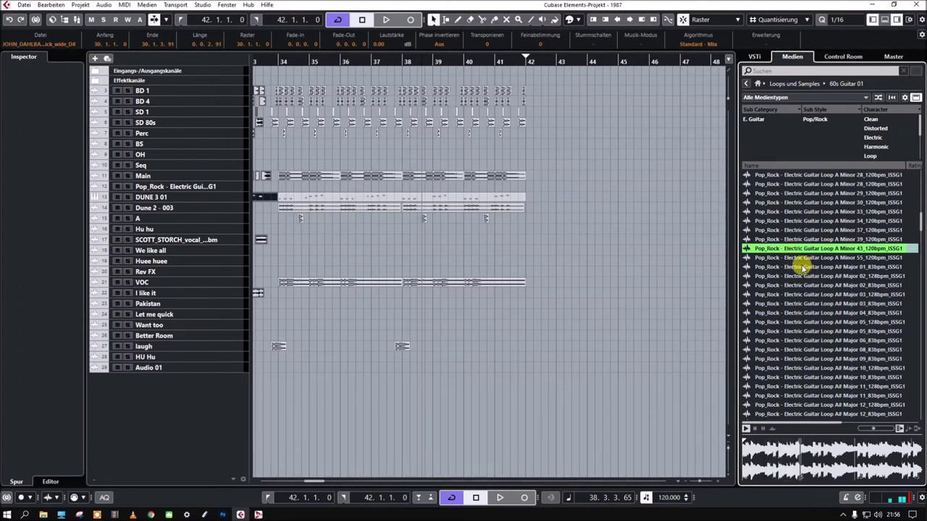
{"action": "left_click", "coordinate": [794, 259]}
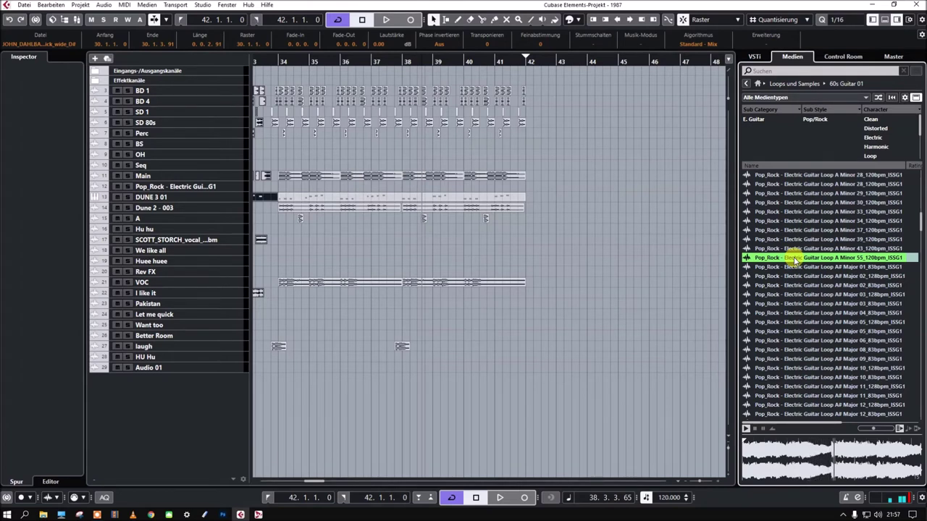
{"action": "left_click", "coordinate": [809, 277]}
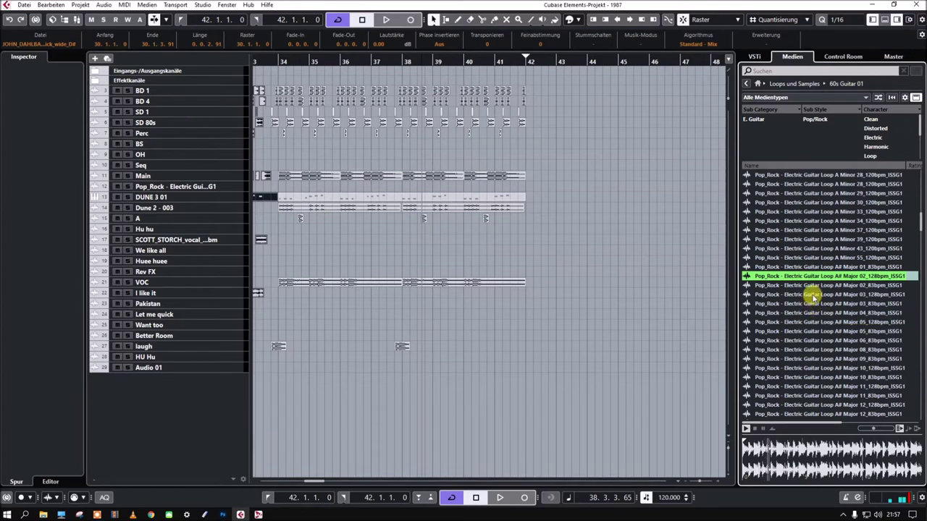
Step: Audition the 128 bpm A# Major electric guitar loops 03, 05, 10, 12 and 15
{"action": "left_click", "coordinate": [813, 295]}
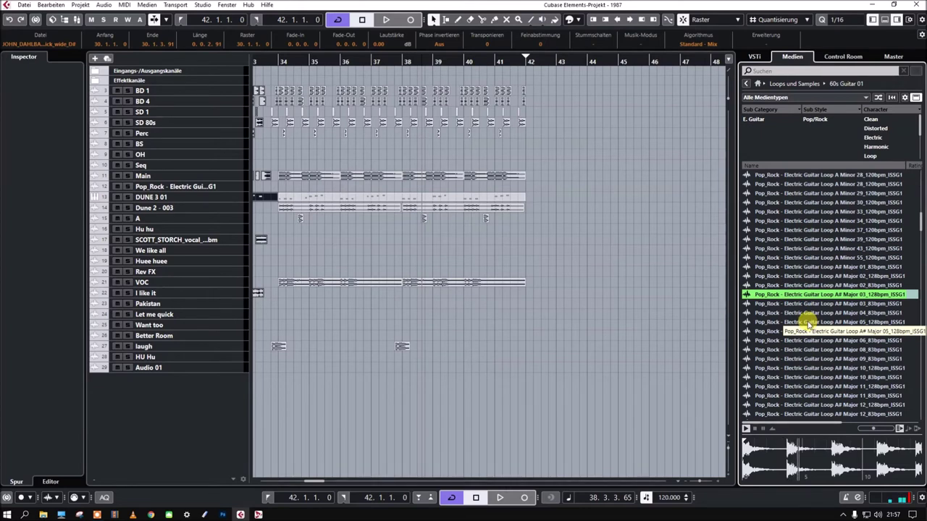
{"action": "left_click", "coordinate": [807, 323]}
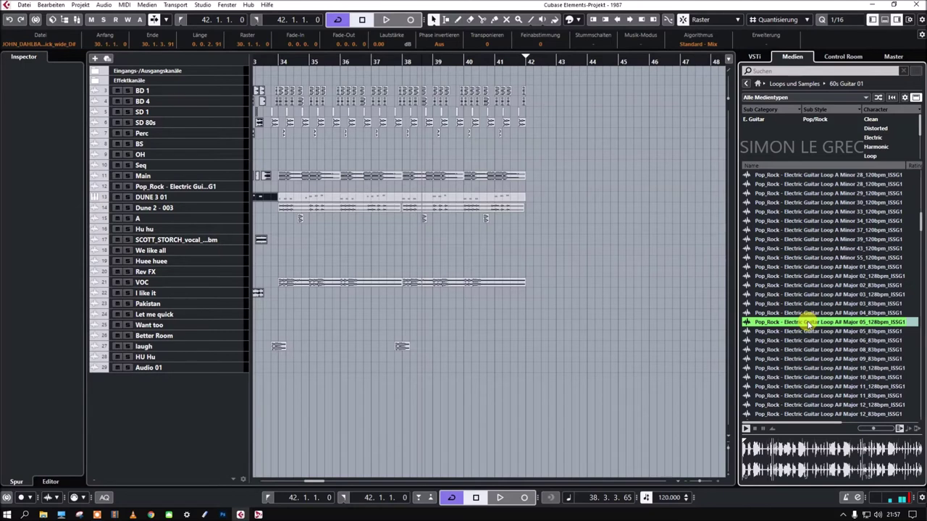
{"action": "left_click", "coordinate": [800, 369]}
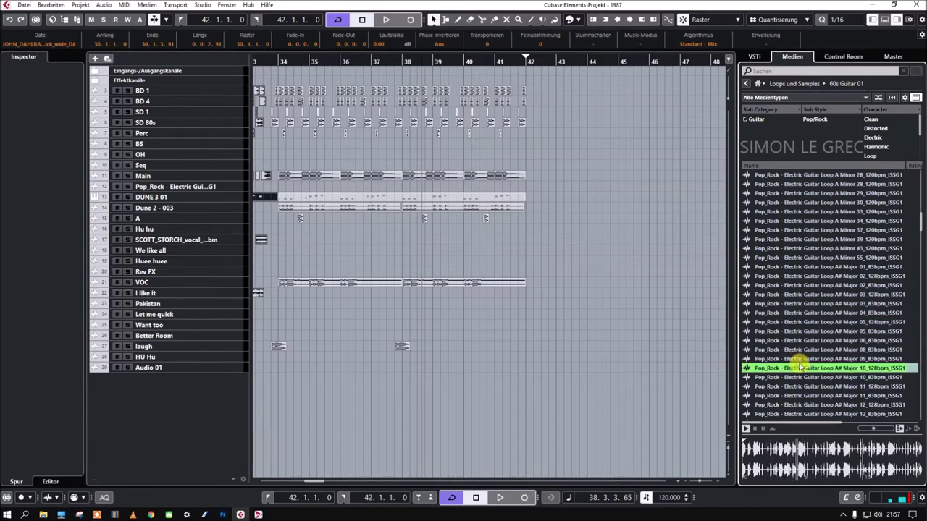
{"action": "scroll", "coordinate": [813, 288], "scroll_direction": "down", "scroll_amount": 7}
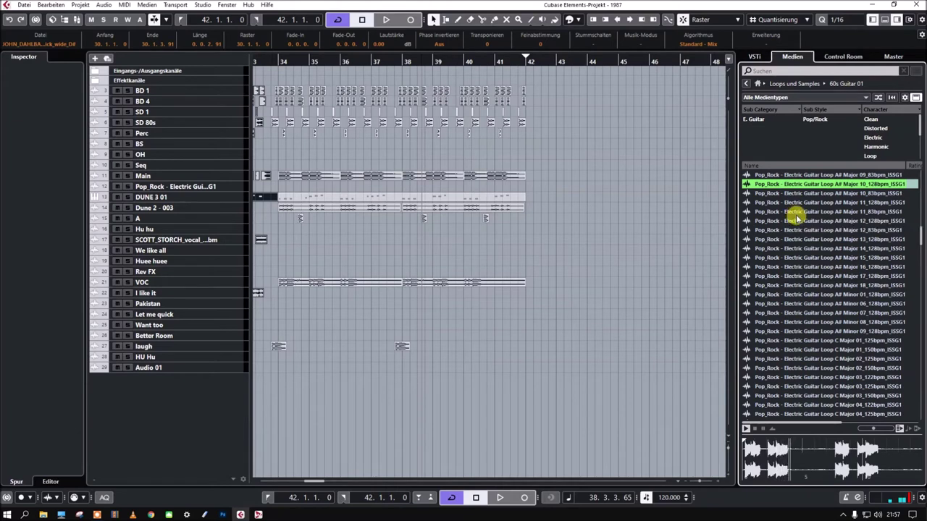
{"action": "left_click", "coordinate": [800, 222]}
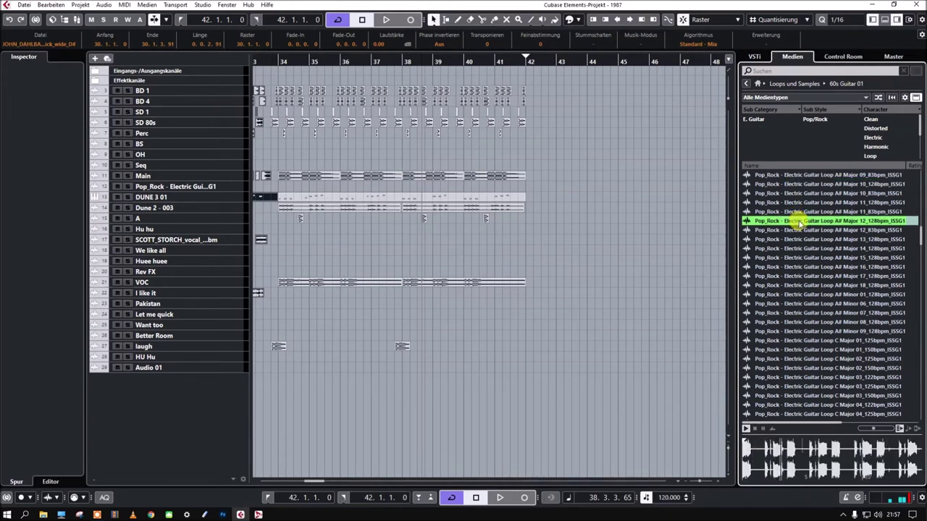
{"action": "left_click", "coordinate": [806, 258]}
Step: Audition the C Major electric guitar loops 01 at 125 bpm, 03 at 150 bpm, 18 at 120 bpm and 19 at 122 bpm
{"action": "scroll", "coordinate": [799, 297], "scroll_direction": "down", "scroll_amount": 2}
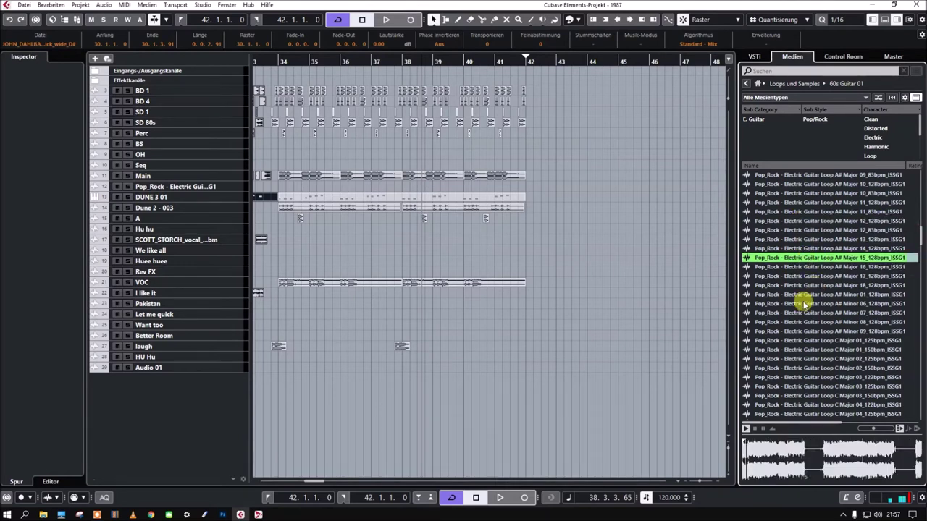
{"action": "scroll", "coordinate": [802, 310], "scroll_direction": "down", "scroll_amount": 1}
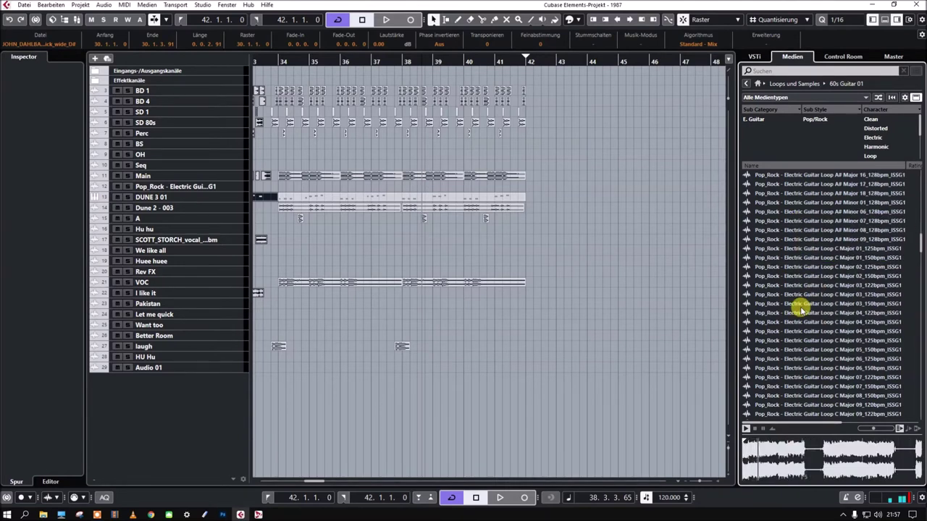
{"action": "left_click", "coordinate": [801, 248]}
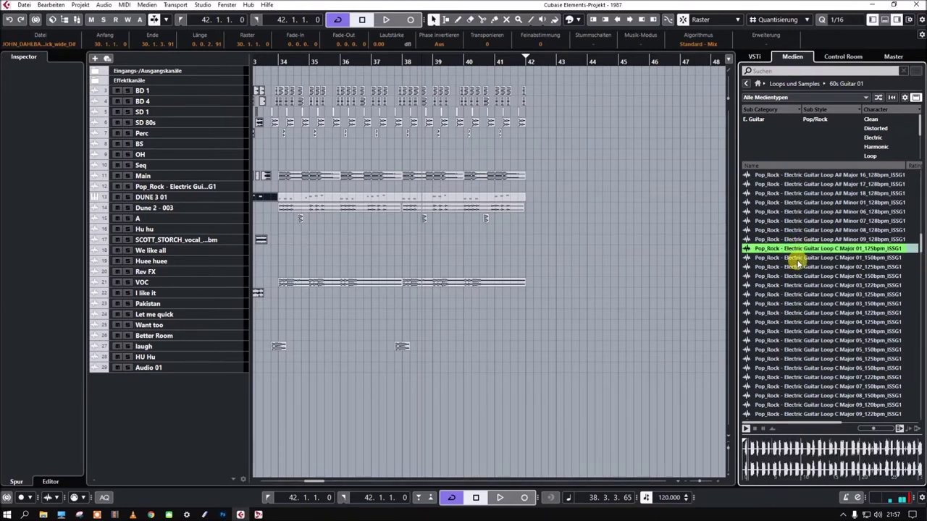
{"action": "left_click", "coordinate": [798, 304]}
{"action": "scroll", "coordinate": [804, 305], "scroll_direction": "down", "scroll_amount": 10}
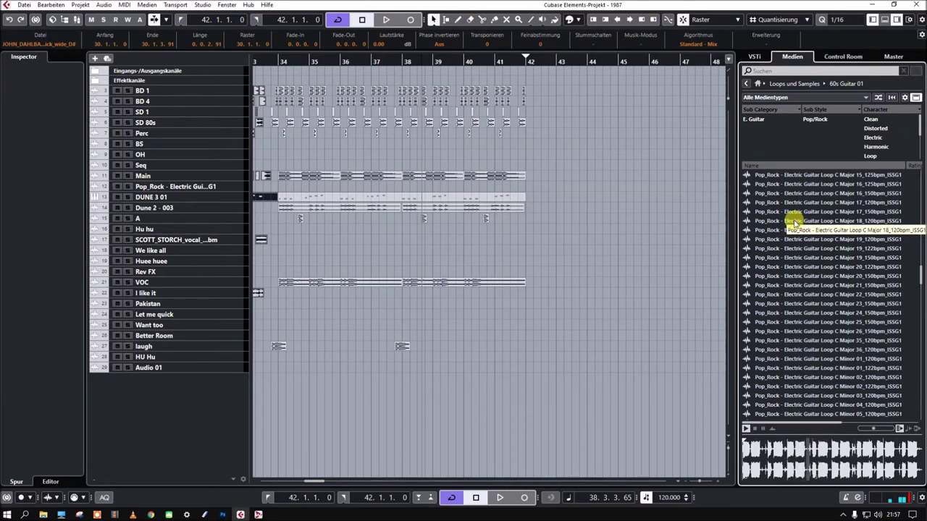
{"action": "left_click", "coordinate": [795, 222]}
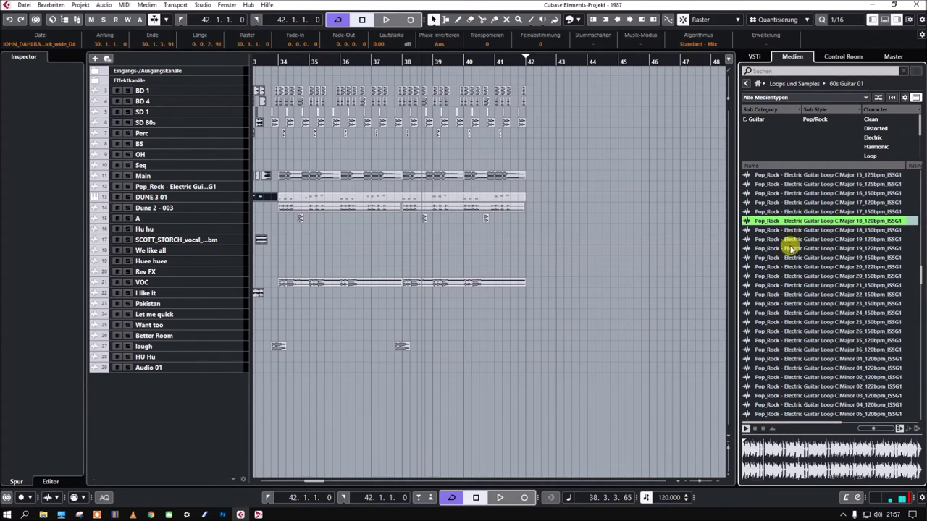
{"action": "left_click", "coordinate": [797, 249]}
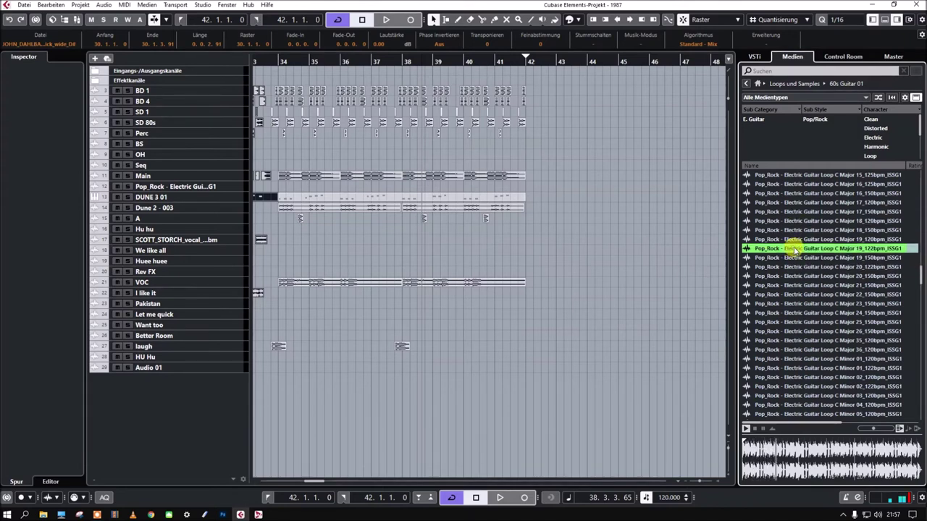
Step: Audition the D Major electric guitar loops 05, 06 and 11 at 130 bpm, and loop 07 at 145 bpm
{"action": "scroll", "coordinate": [797, 248], "scroll_direction": "down", "scroll_amount": 10}
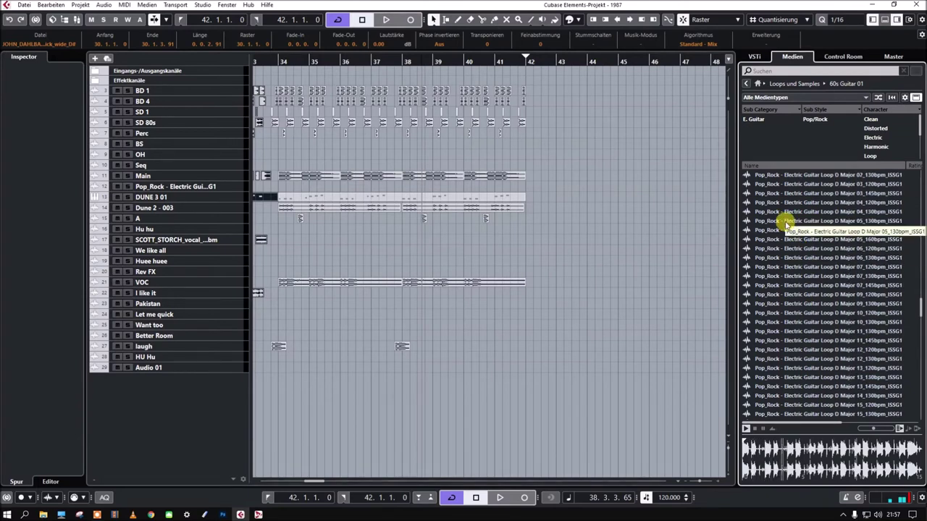
{"action": "left_click", "coordinate": [786, 221]}
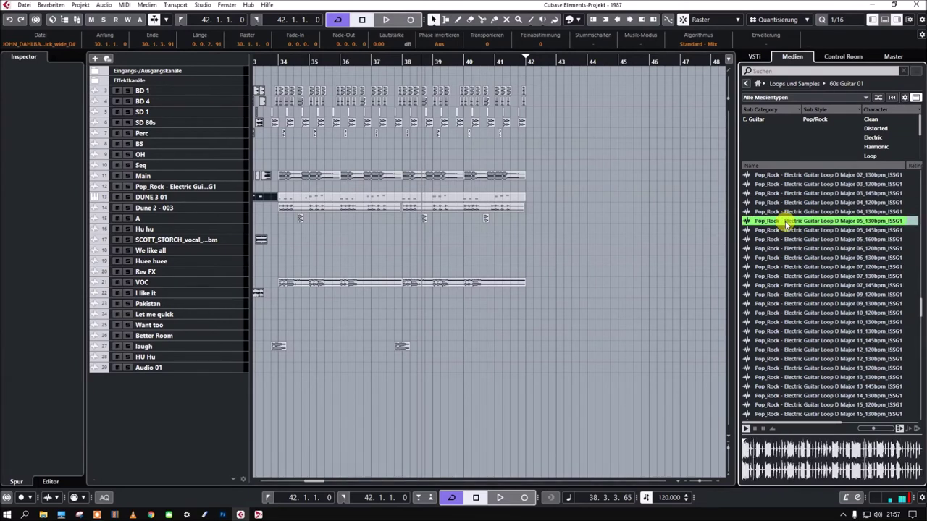
{"action": "left_click", "coordinate": [791, 259]}
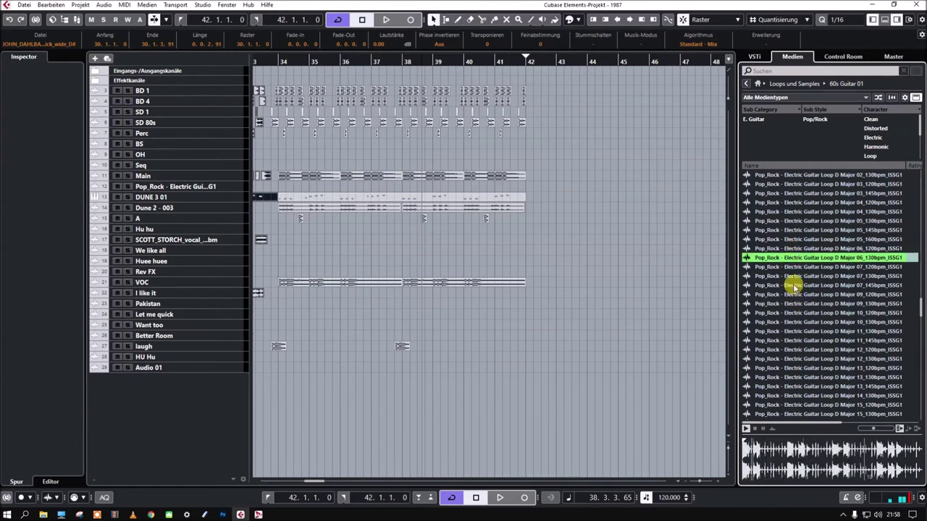
{"action": "left_click", "coordinate": [795, 286]}
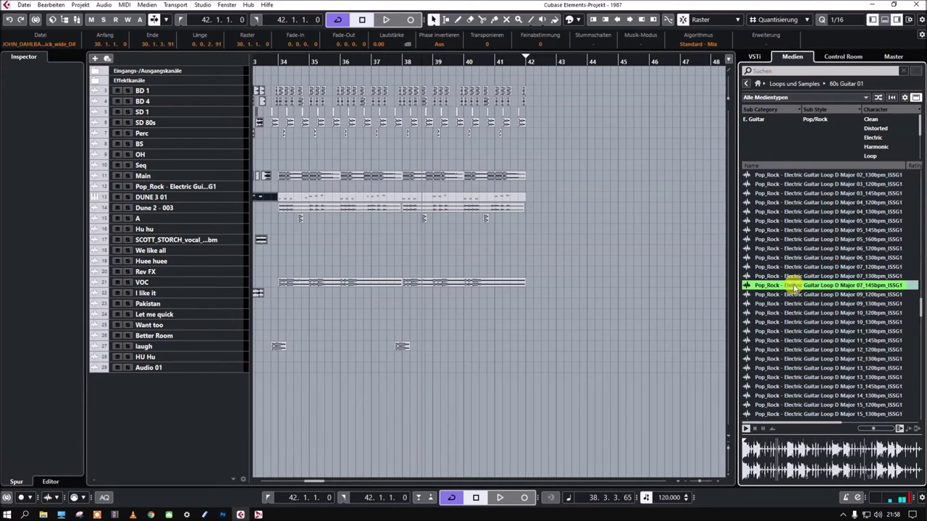
{"action": "left_click", "coordinate": [794, 332]}
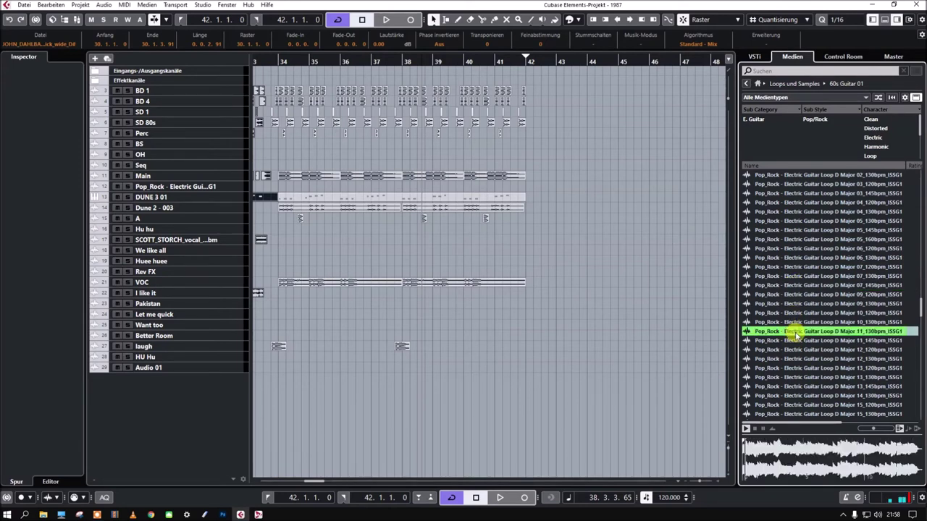
Step: Audition the 120 bpm D Major electric guitar loops 15, 18, 36, 39, 64 and 69
{"action": "scroll", "coordinate": [796, 329], "scroll_direction": "down", "scroll_amount": 5}
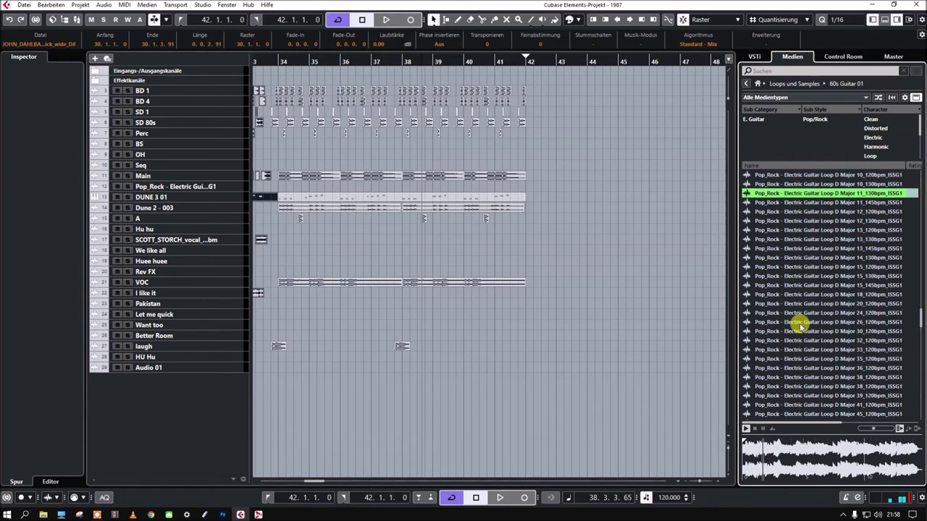
{"action": "left_click", "coordinate": [804, 267]}
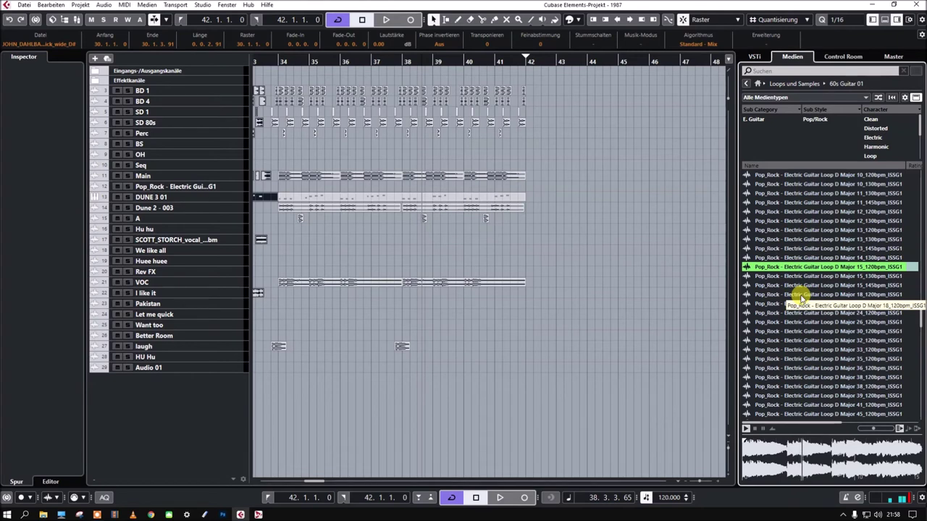
{"action": "left_click", "coordinate": [801, 296]}
{"action": "scroll", "coordinate": [801, 295], "scroll_direction": "down", "scroll_amount": 3}
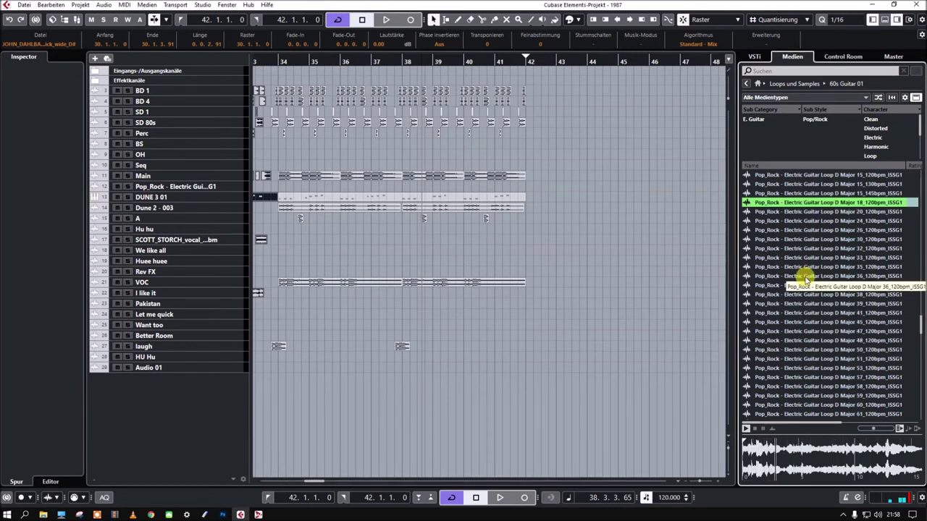
{"action": "left_click", "coordinate": [806, 278]}
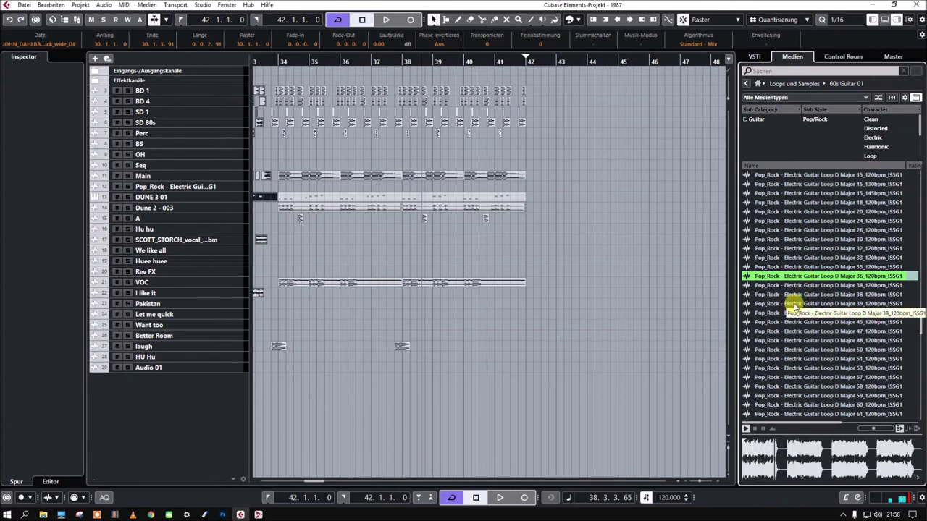
{"action": "left_click", "coordinate": [794, 305]}
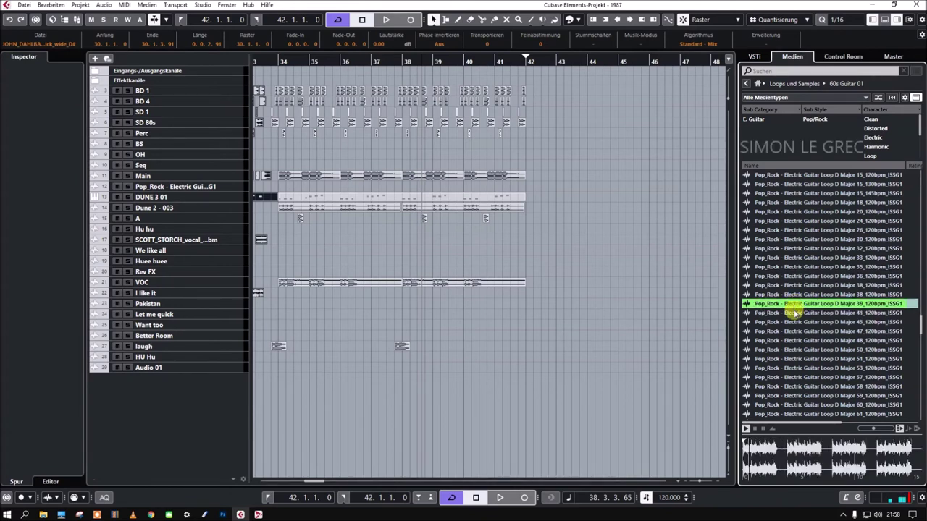
{"action": "scroll", "coordinate": [795, 313], "scroll_direction": "down", "scroll_amount": 6}
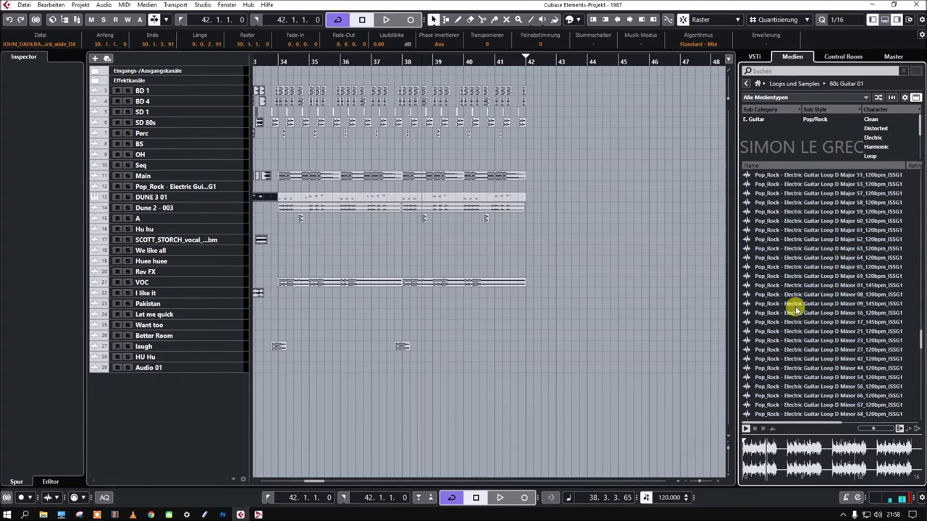
{"action": "left_click", "coordinate": [804, 259]}
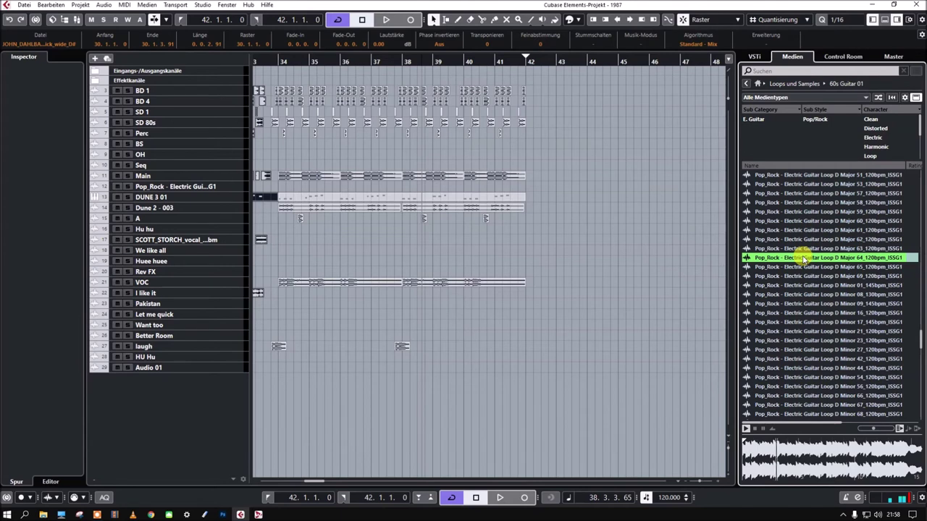
{"action": "left_click", "coordinate": [818, 276]}
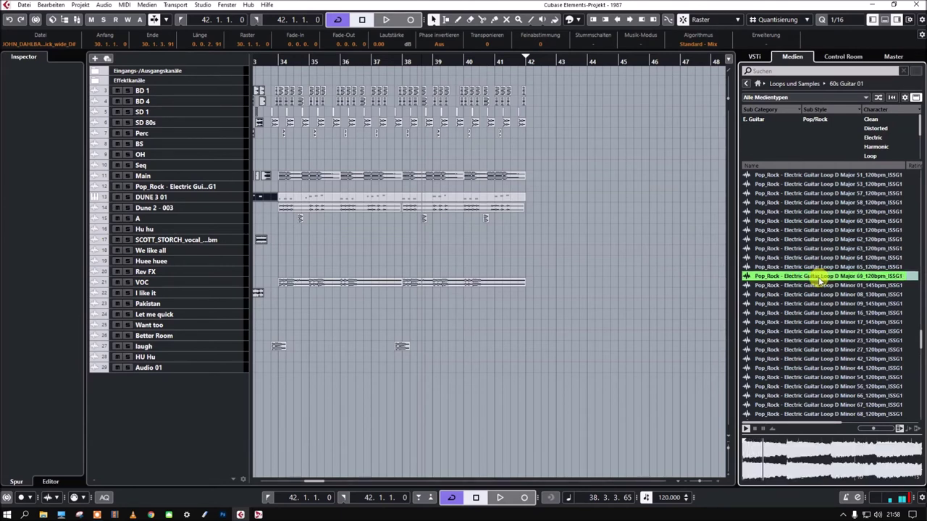
Step: Audition the 120 bpm D Minor electric guitar loops 16, 21, 27, 54 and 68
{"action": "left_click", "coordinate": [811, 313]}
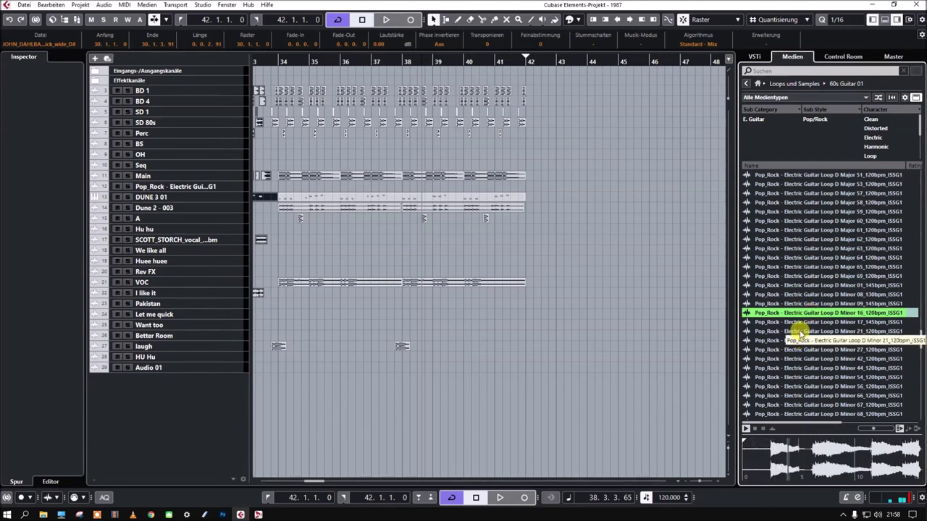
{"action": "left_click", "coordinate": [801, 331]}
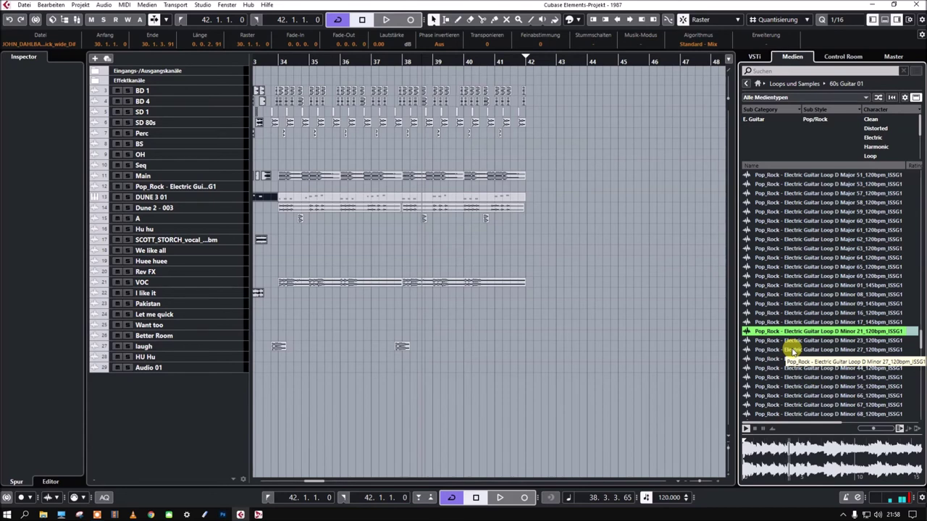
{"action": "left_click", "coordinate": [793, 351]}
{"action": "scroll", "coordinate": [804, 340], "scroll_direction": "down", "scroll_amount": 5}
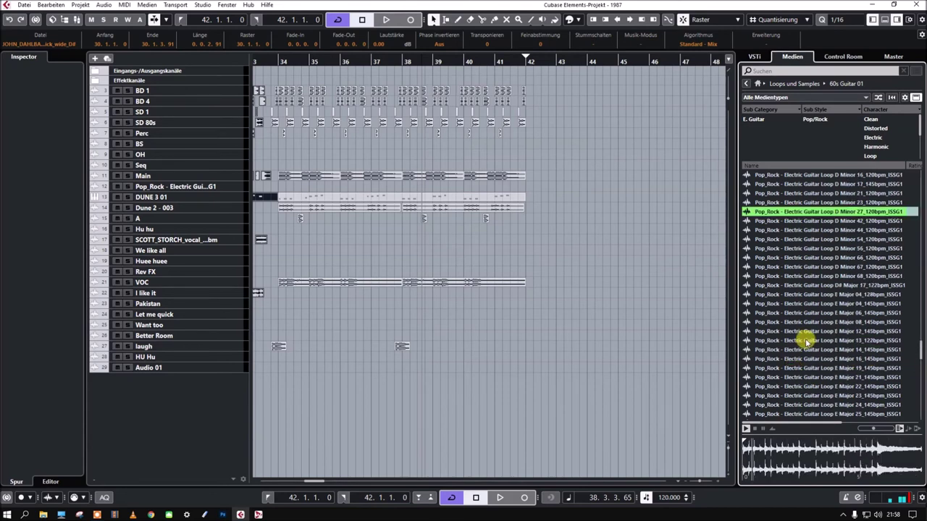
{"action": "left_click", "coordinate": [796, 239]}
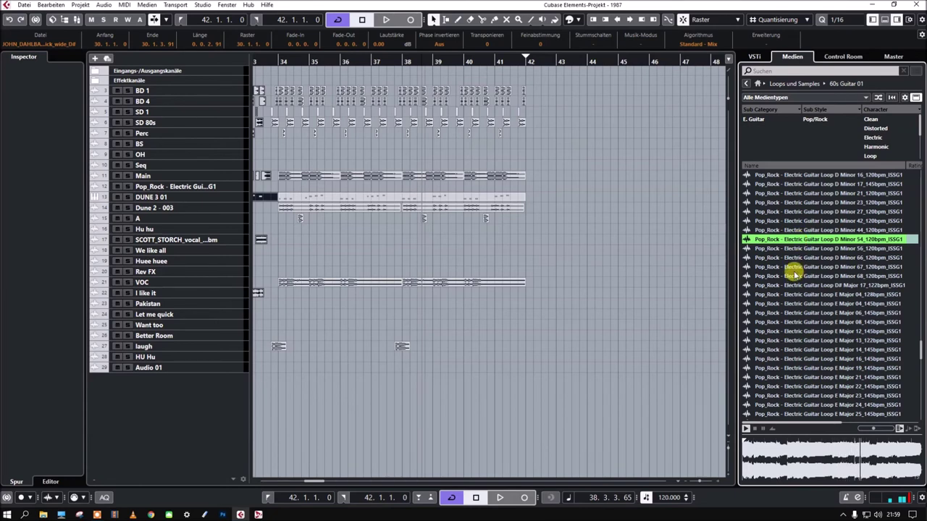
{"action": "left_click", "coordinate": [794, 275]}
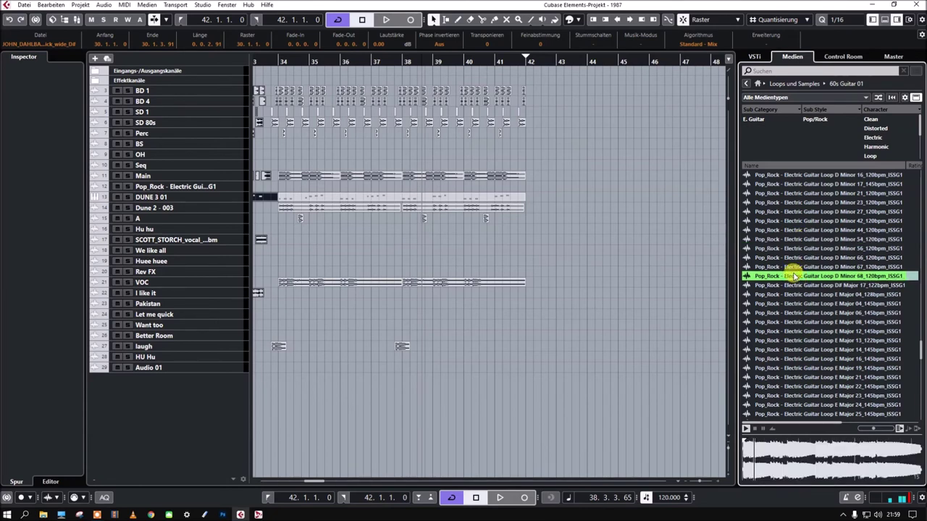
Step: Audition the E Major electric guitar loops 13 at 122 bpm and 23 at 145 bpm
{"action": "scroll", "coordinate": [797, 272], "scroll_direction": "down", "scroll_amount": 5}
{"action": "left_click", "coordinate": [804, 202]}
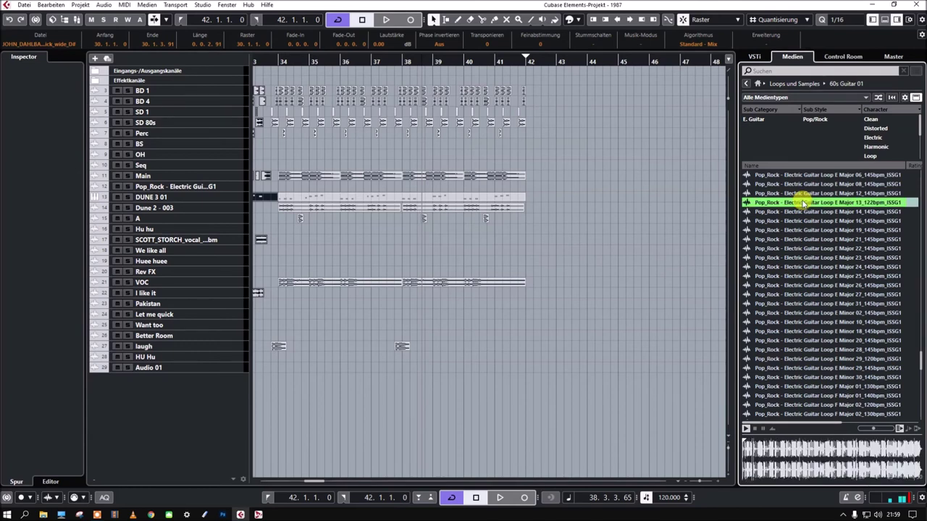
{"action": "left_click", "coordinate": [809, 258]}
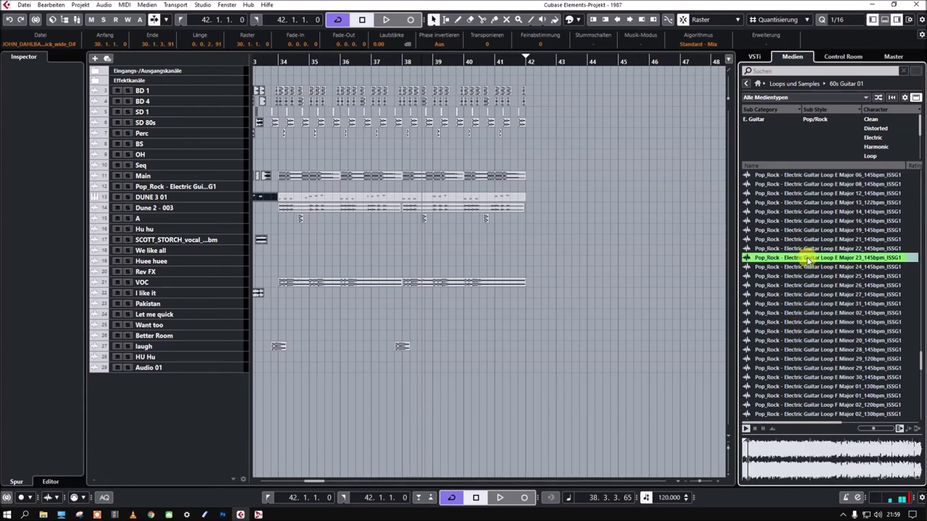
Step: Audition the 120 bpm F Major electric guitar loops 02, 05 and 13
{"action": "scroll", "coordinate": [809, 259], "scroll_direction": "down", "scroll_amount": 5}
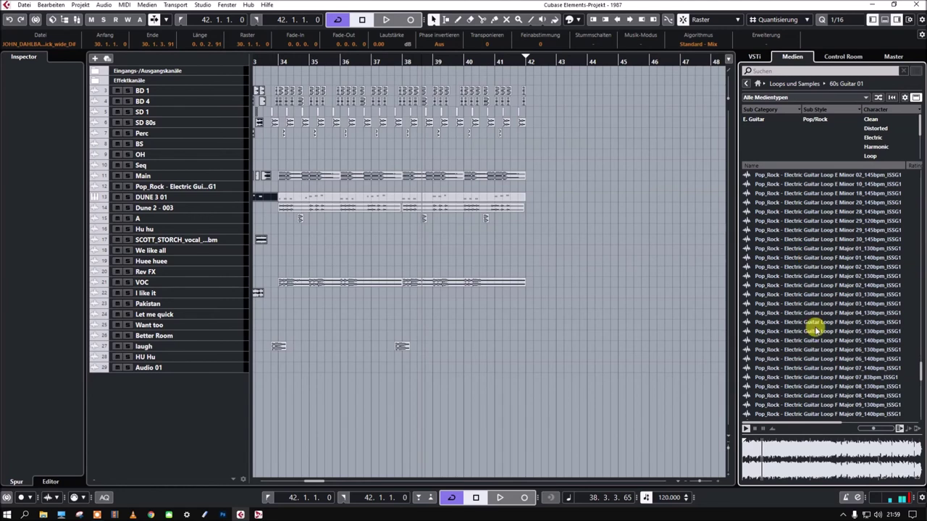
{"action": "left_click", "coordinate": [812, 268]}
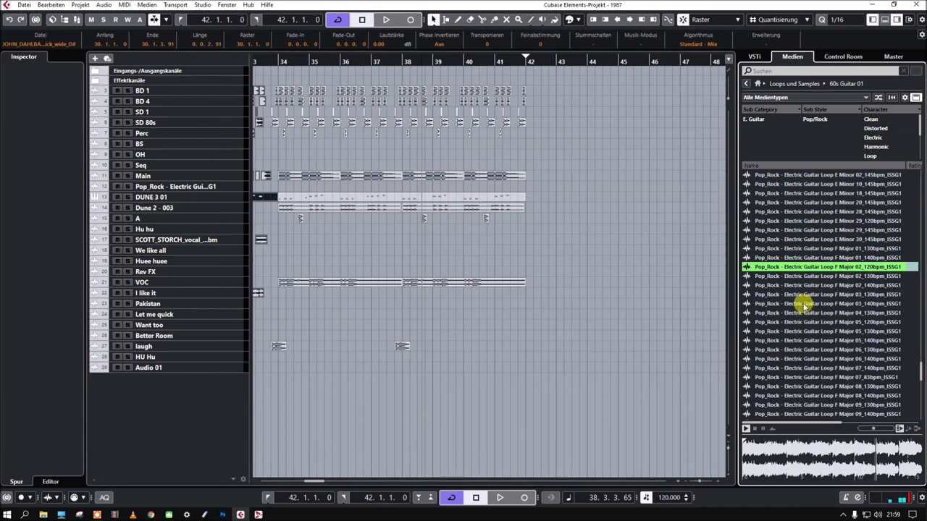
{"action": "left_click", "coordinate": [802, 321]}
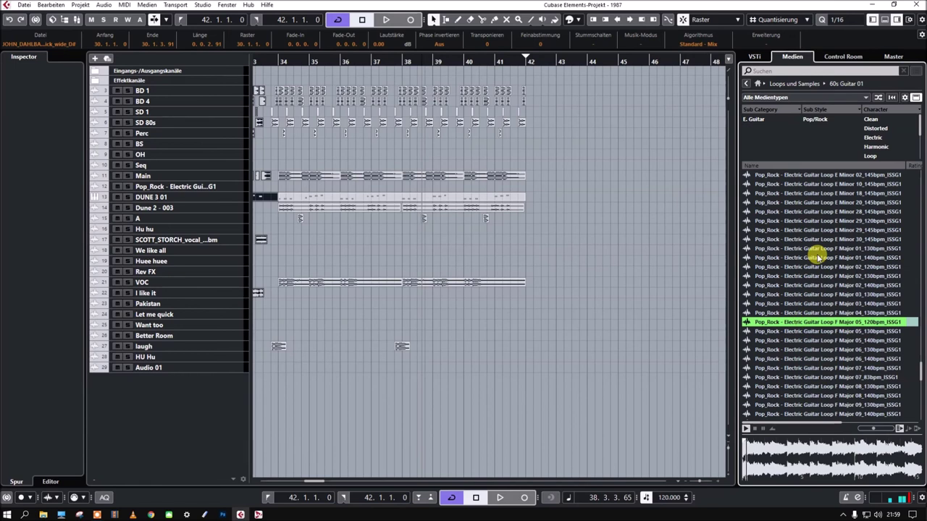
{"action": "scroll", "coordinate": [810, 259], "scroll_direction": "down", "scroll_amount": 5}
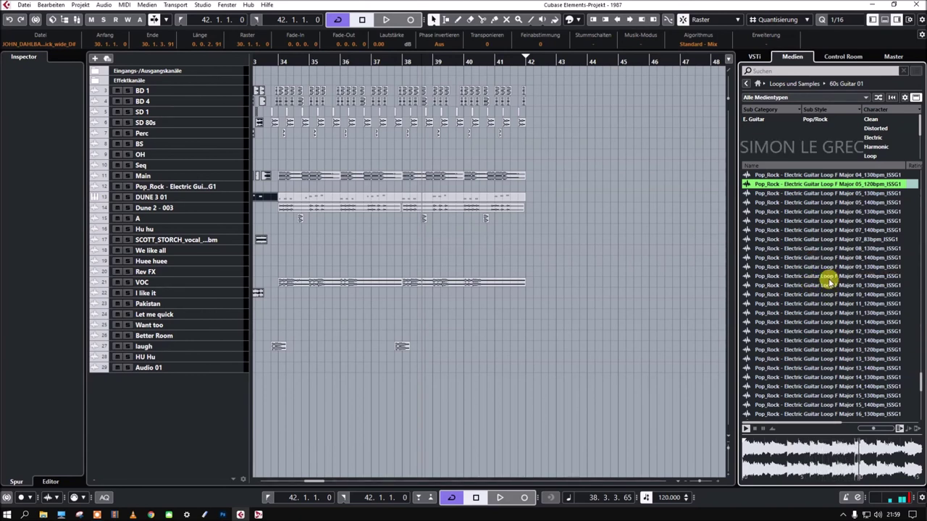
{"action": "left_click", "coordinate": [817, 349]}
Step: Audition the F Major guitar loops 16 at 140 bpm and 17 and 26 at 120 bpm, stopping the preview after the last one
{"action": "scroll", "coordinate": [813, 305], "scroll_direction": "down", "scroll_amount": 7}
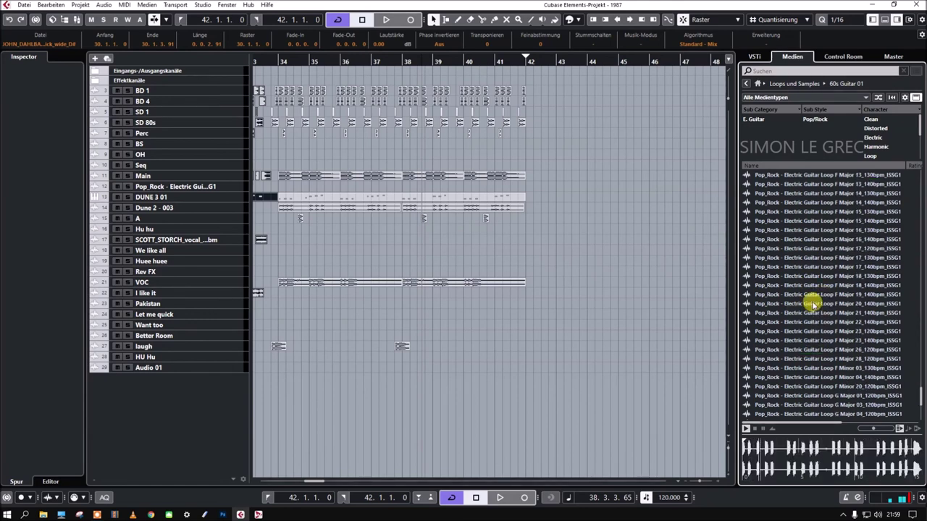
{"action": "left_click", "coordinate": [816, 240]}
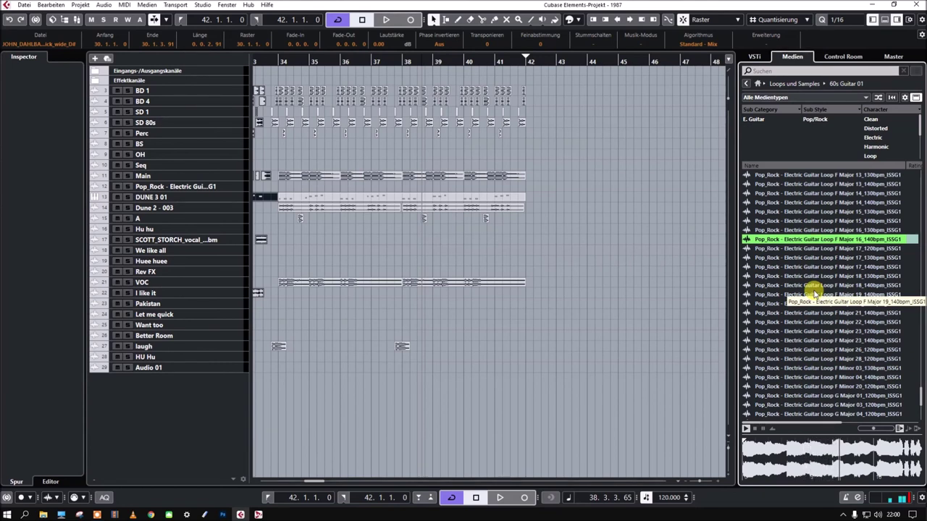
{"action": "left_click", "coordinate": [810, 250]}
{"action": "scroll", "coordinate": [811, 257], "scroll_direction": "down", "scroll_amount": 3}
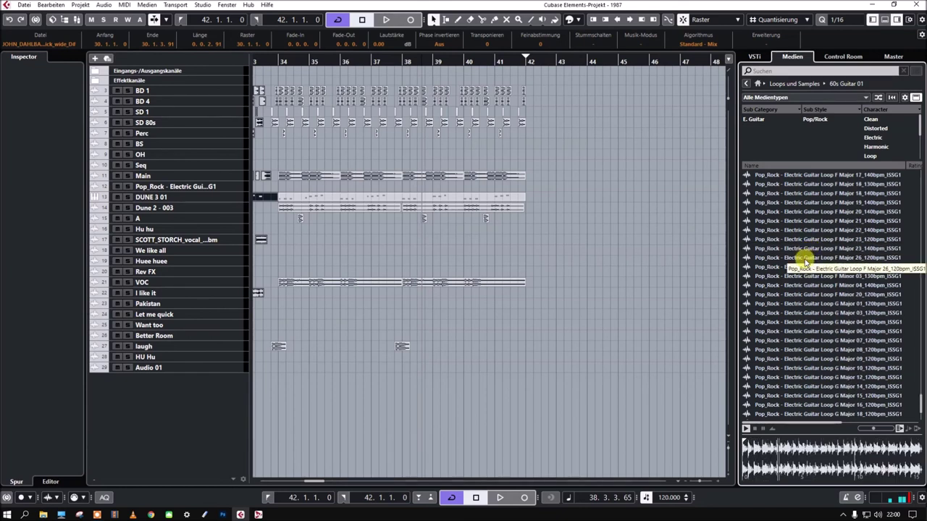
{"action": "left_click", "coordinate": [805, 259]}
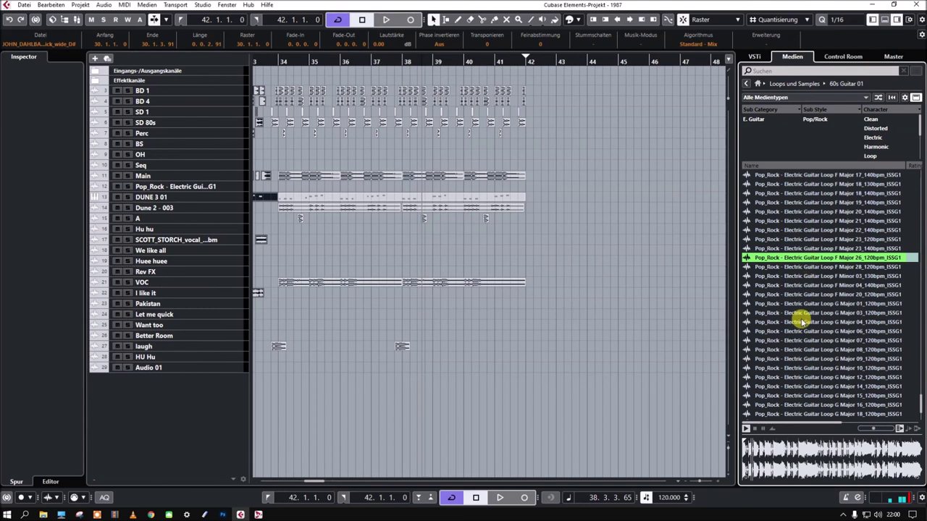
{"action": "left_click", "coordinate": [753, 428]}
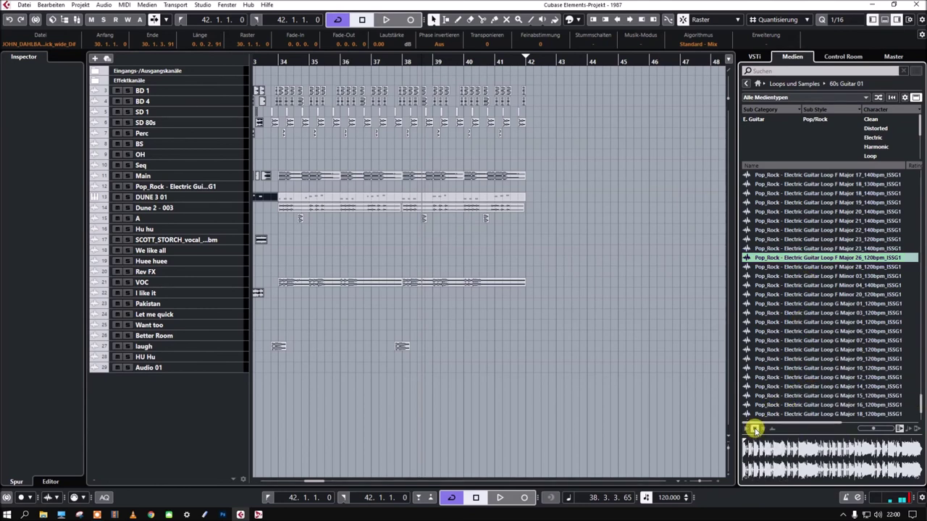